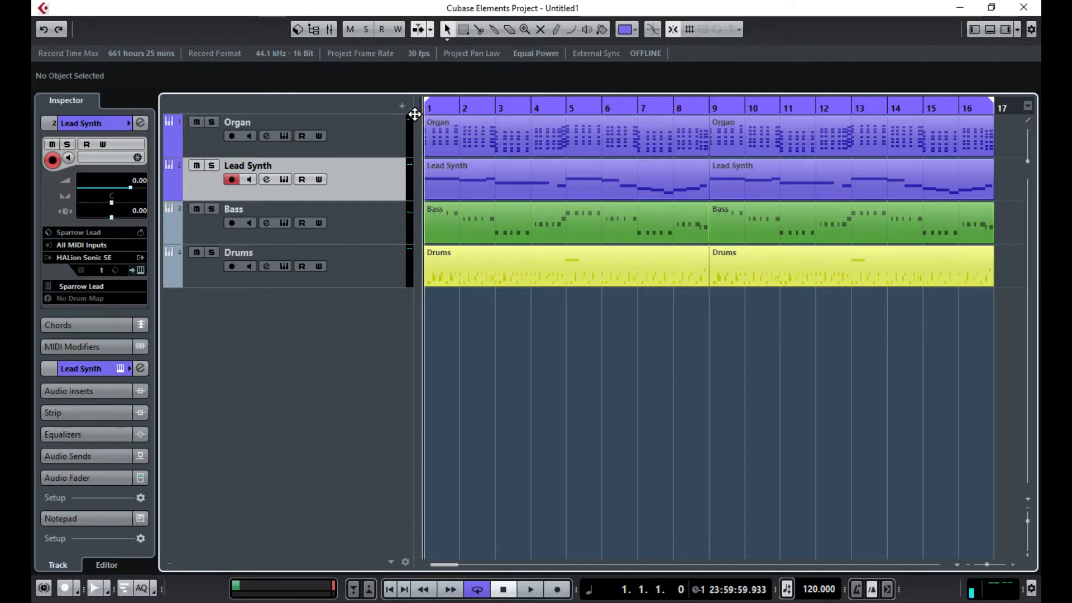
Play the project to hear all four tracks together, and return the playhead to bar 1
key(space)
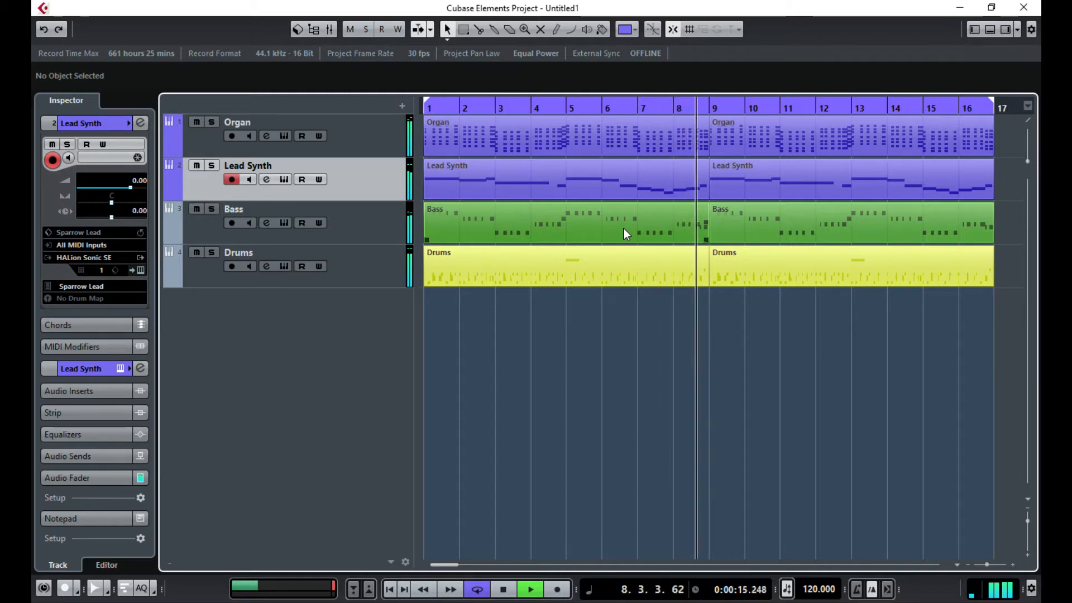
key(space)
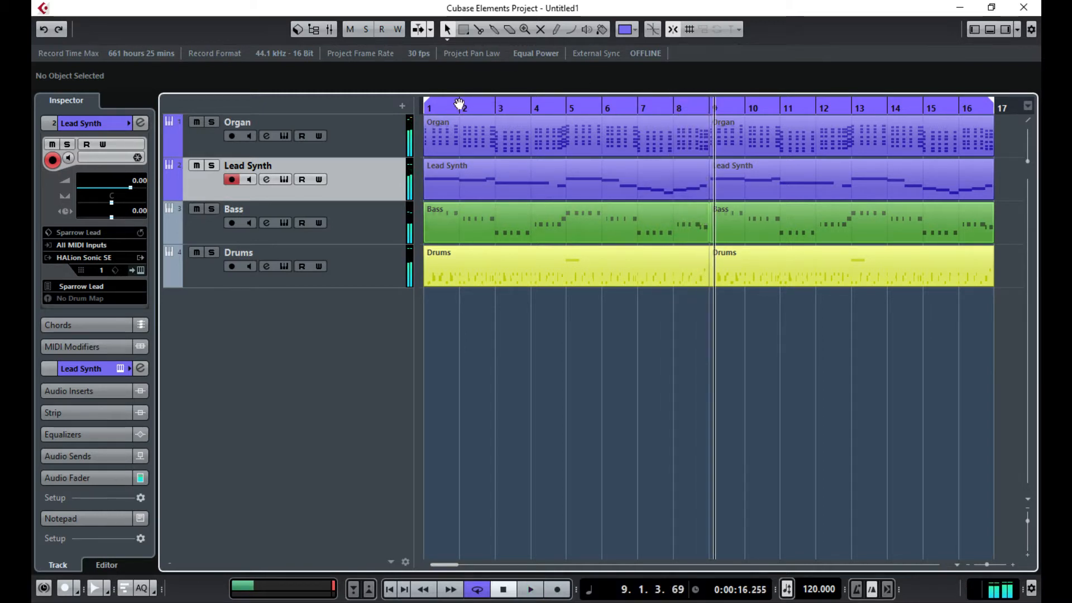
drag(442, 105, 423, 108)
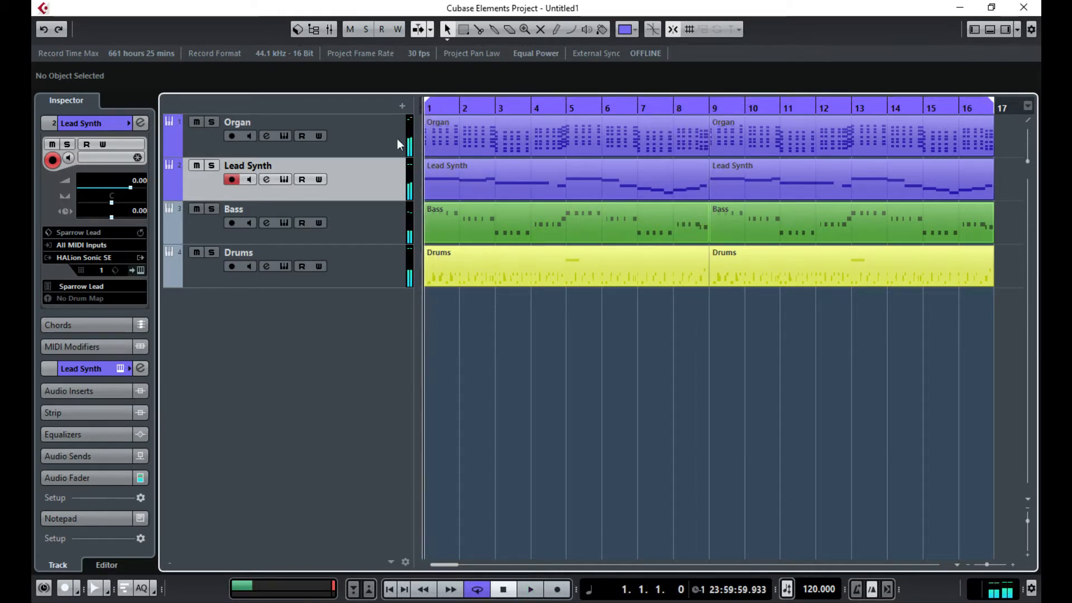
Add one stereo group channel track named Group Channel and increase its height in the track list
right_click(290, 322)
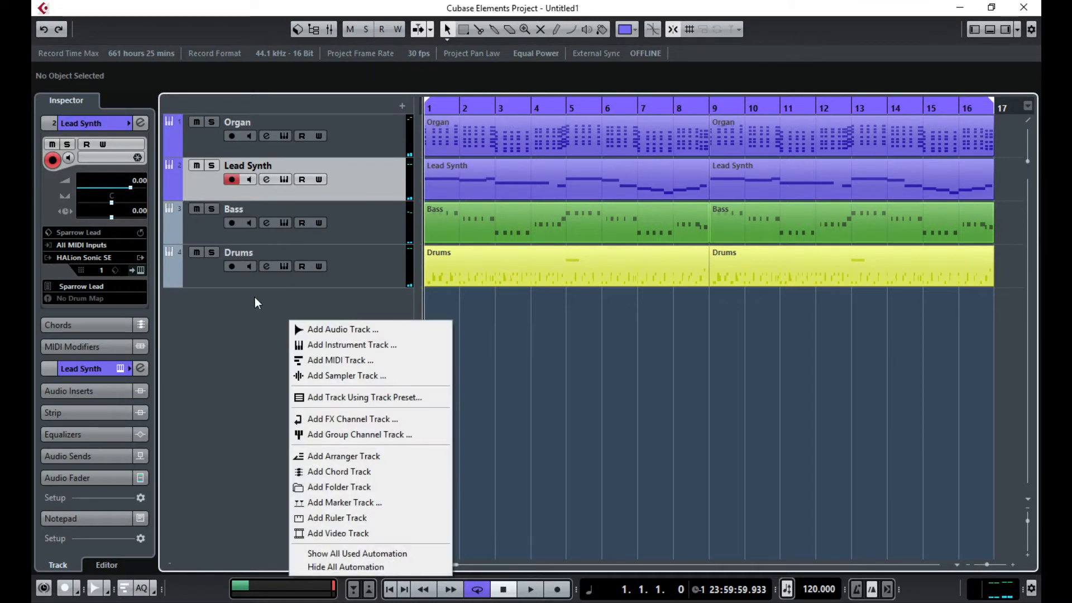
click(337, 436)
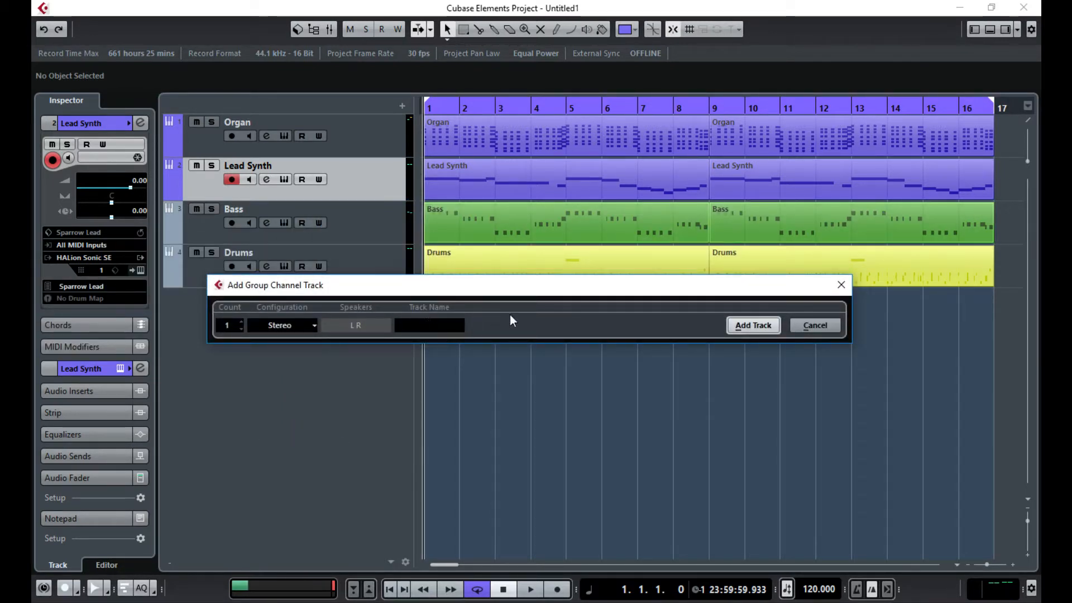
text(Group Channel)
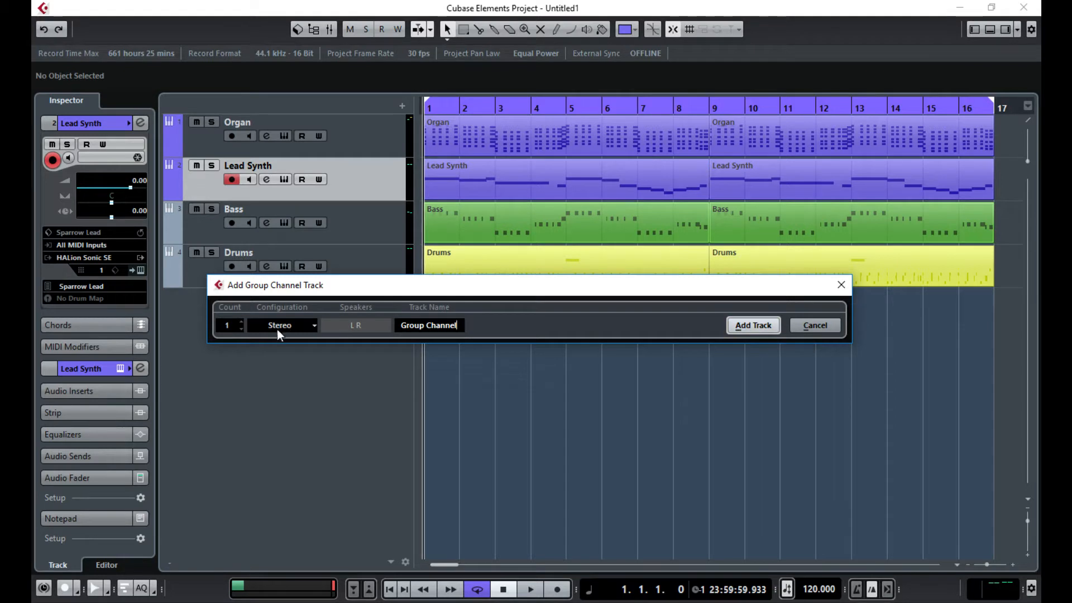
click(753, 325)
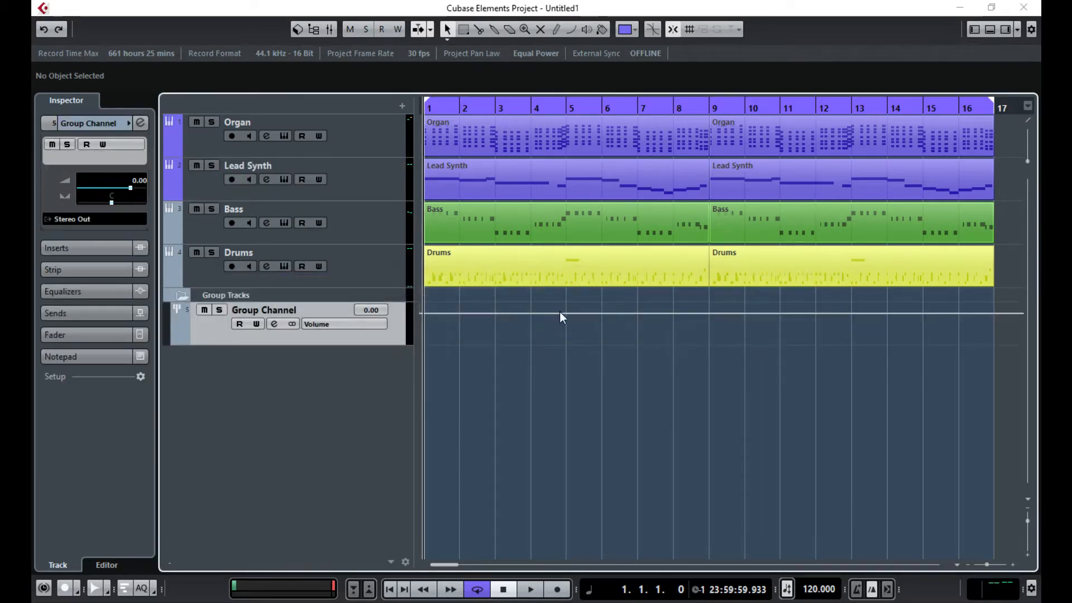
drag(358, 343, 361, 388)
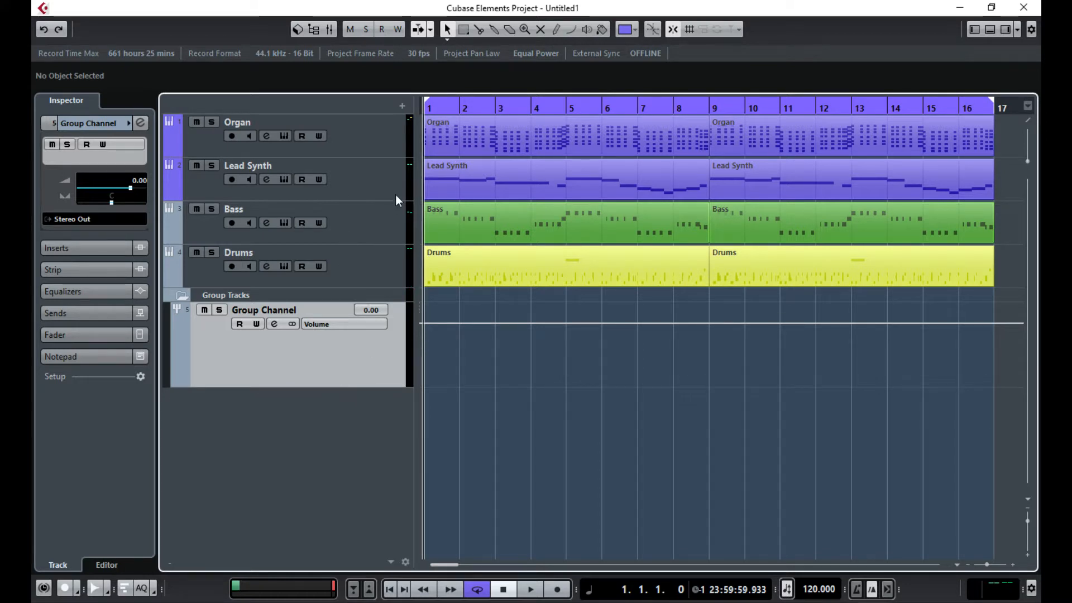
click(370, 135)
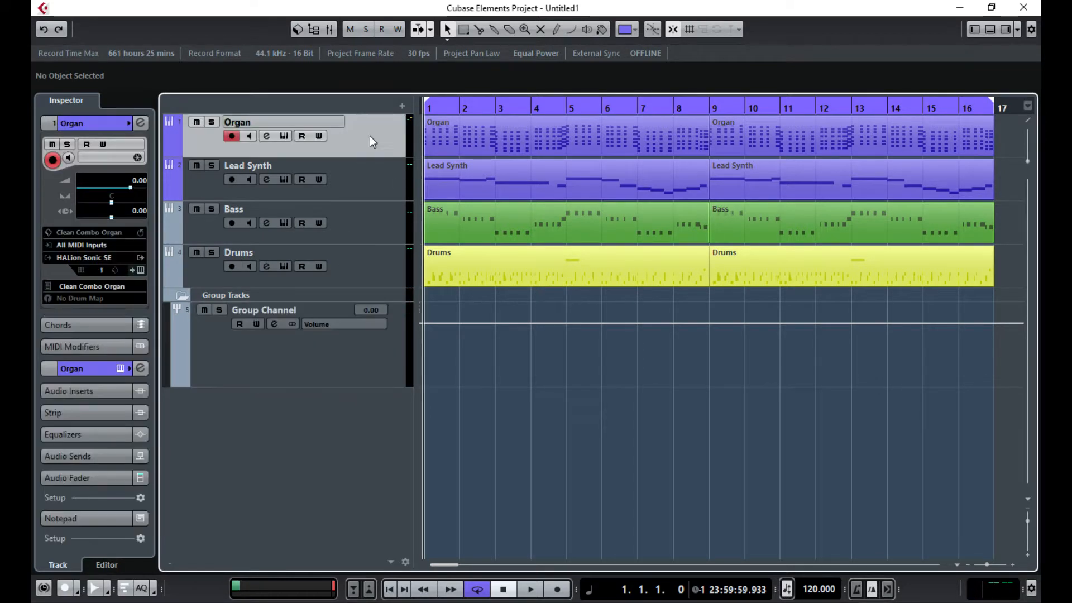
click(358, 186)
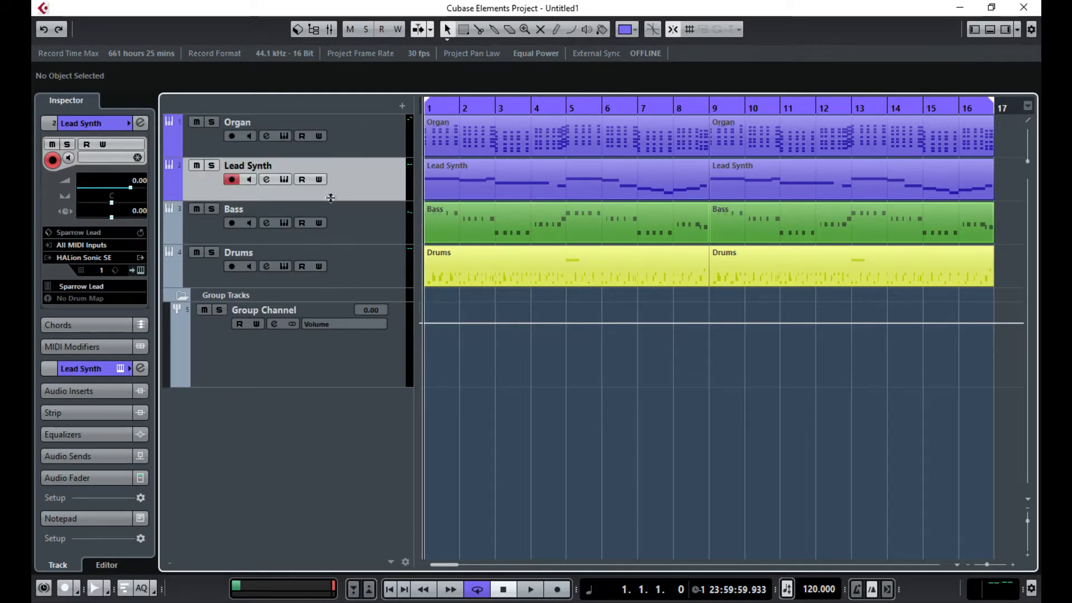
click(293, 357)
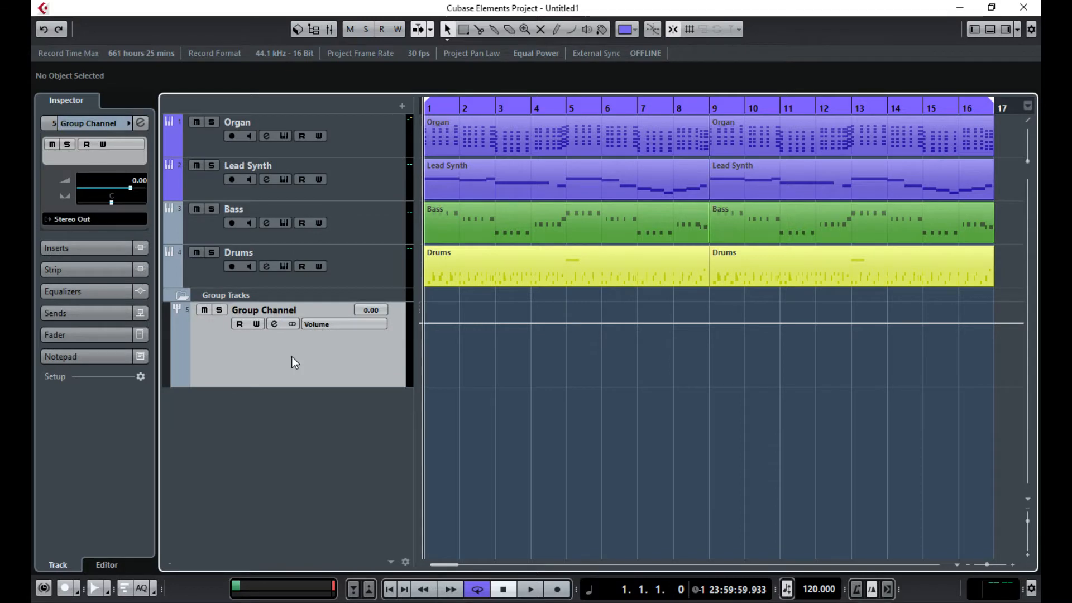
Open the MixConsole and change the Group Channel's colour to white
key(F3)
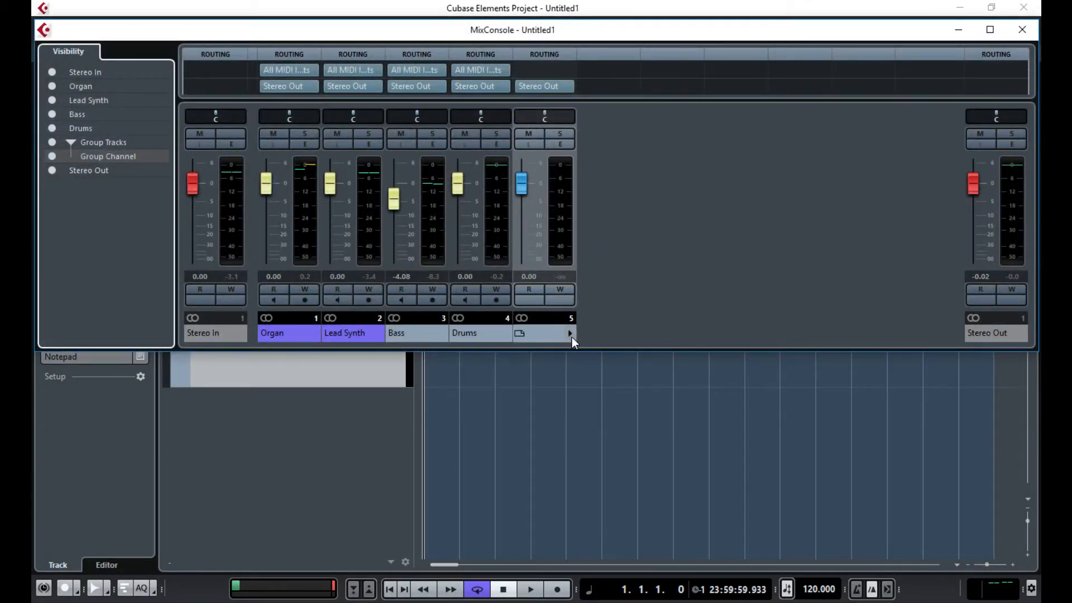
click(571, 335)
click(610, 299)
click(639, 226)
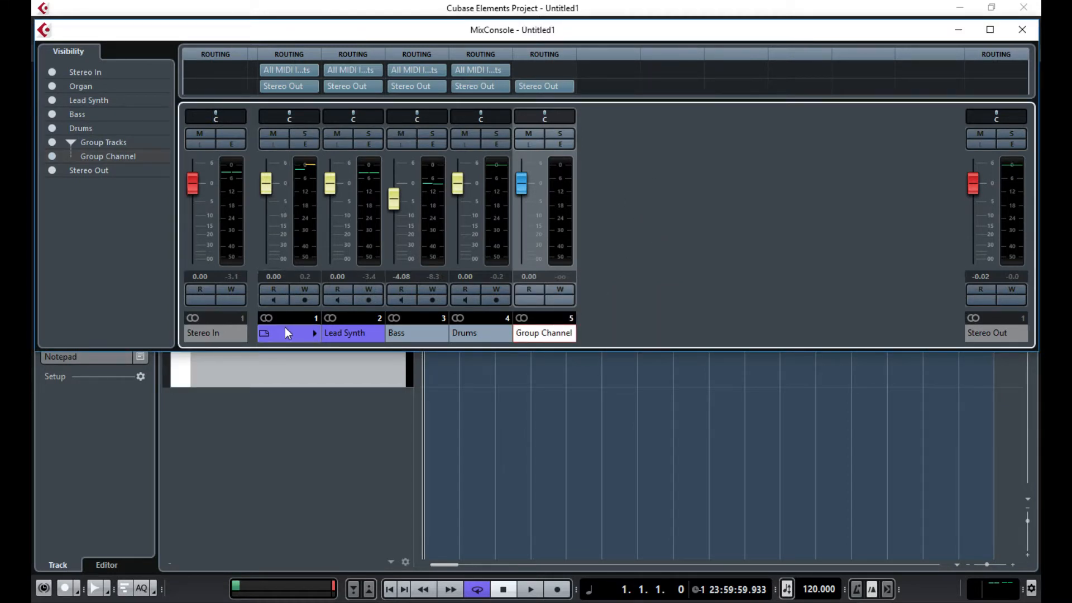
Route the outputs of the Organ and Lead Synth channels to Group Channel in the MixConsole
click(290, 52)
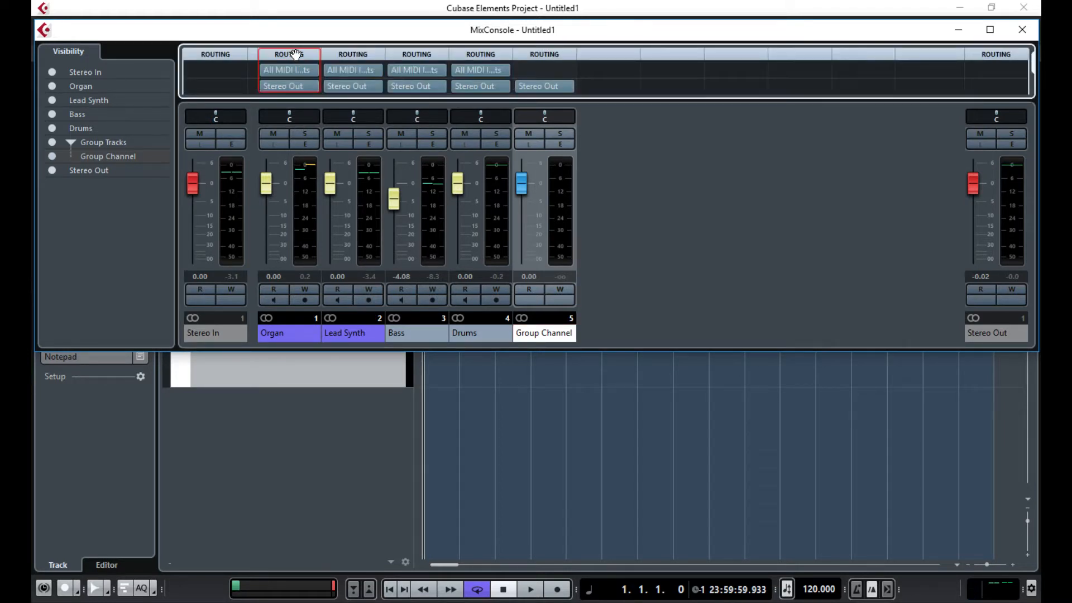
click(306, 85)
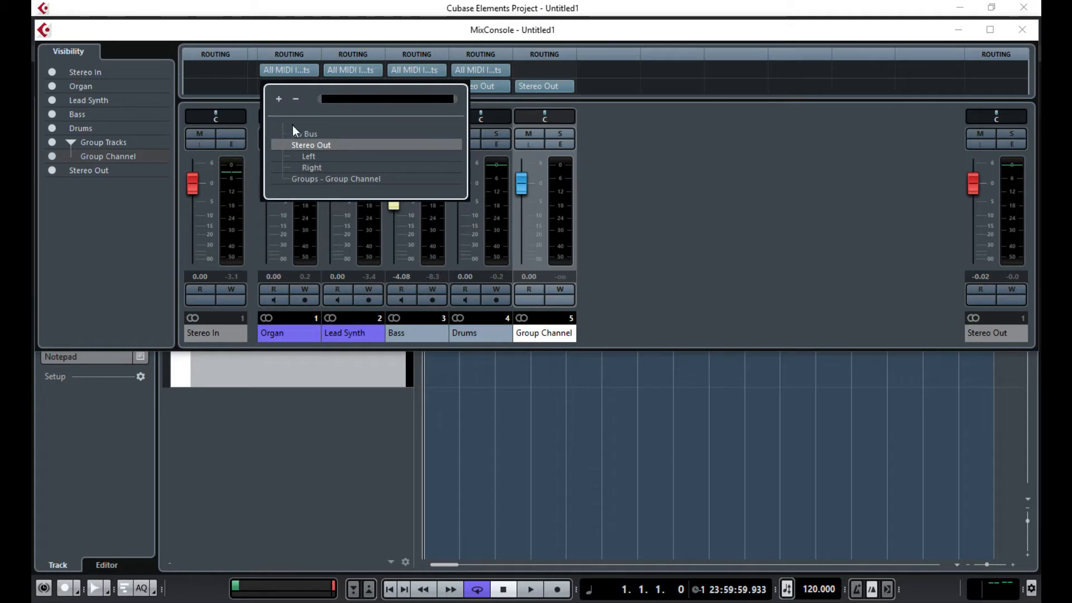
click(309, 180)
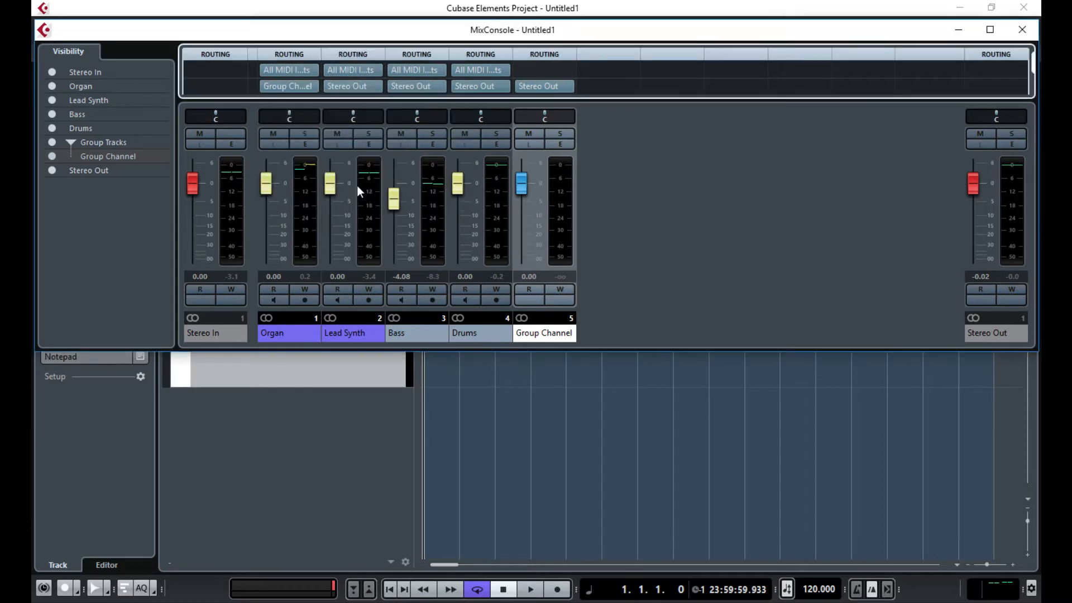
click(366, 87)
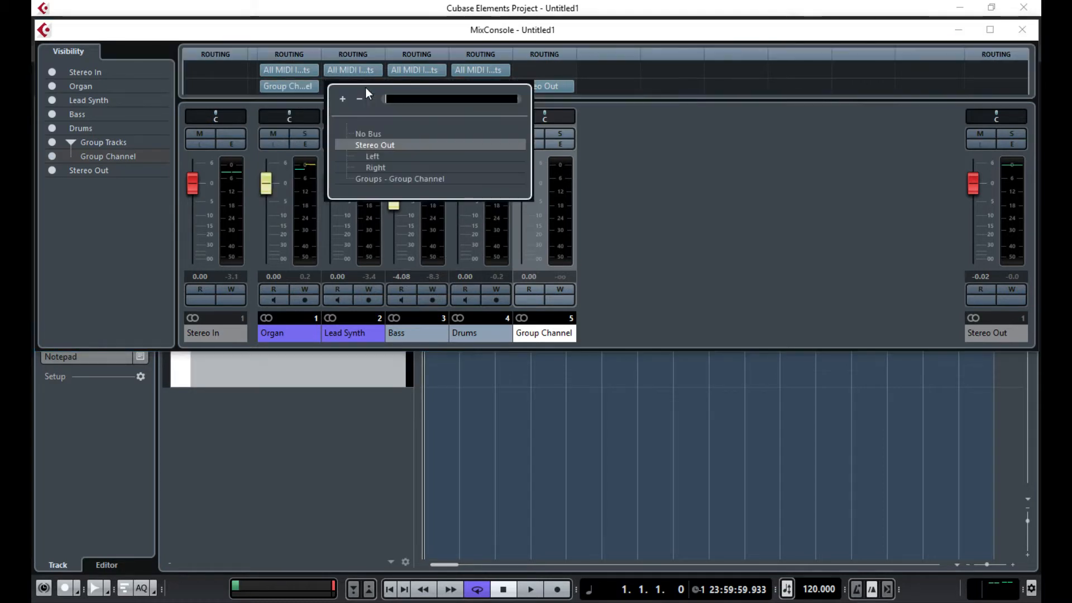
click(380, 179)
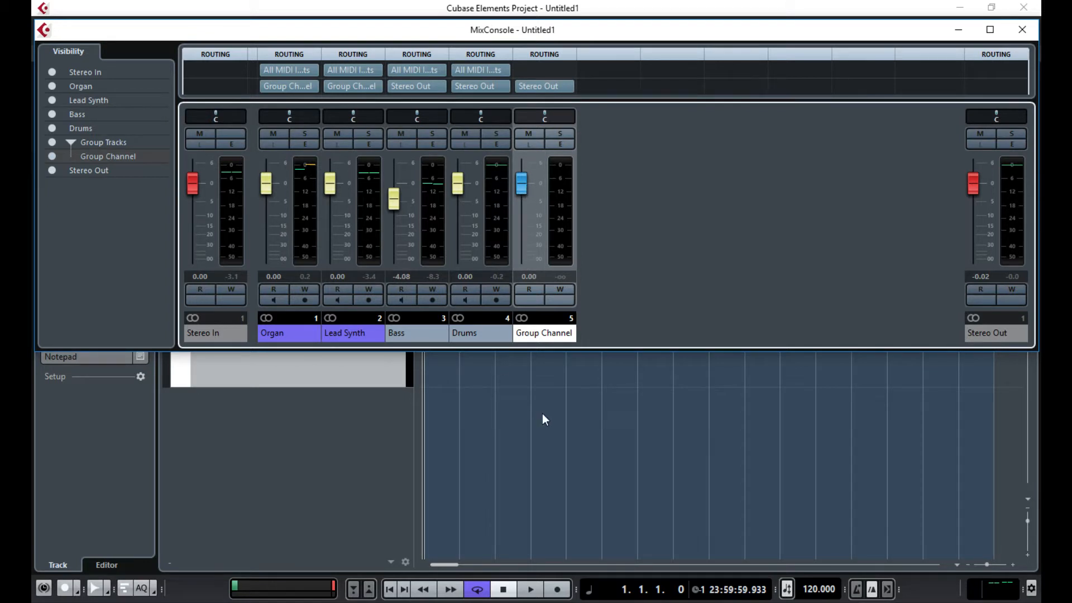
Play the project while testing the Group Channel fader's effect on the two routed instruments, and stop playback
key(space)
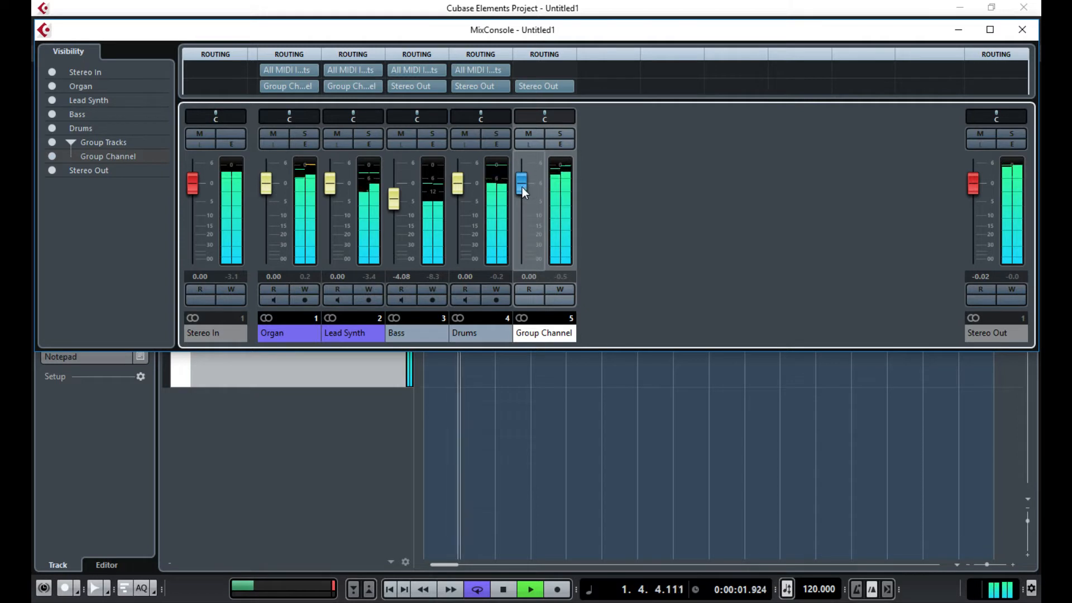
mouse_move(524, 186)
mouse_down()
mouse_move(517, 264)
mouse_move(523, 196)
mouse_up()
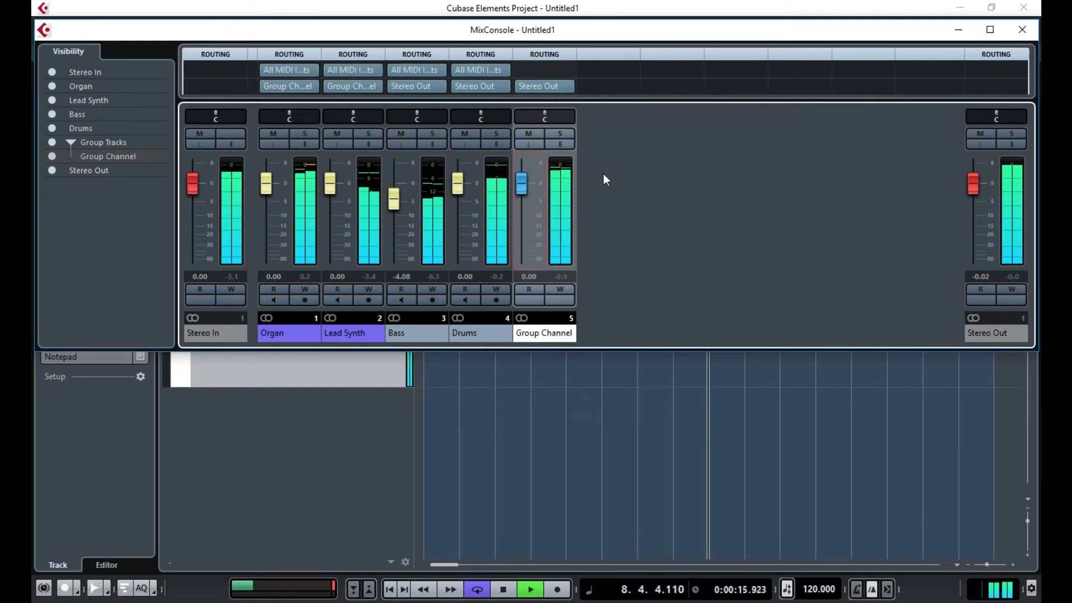
key(space)
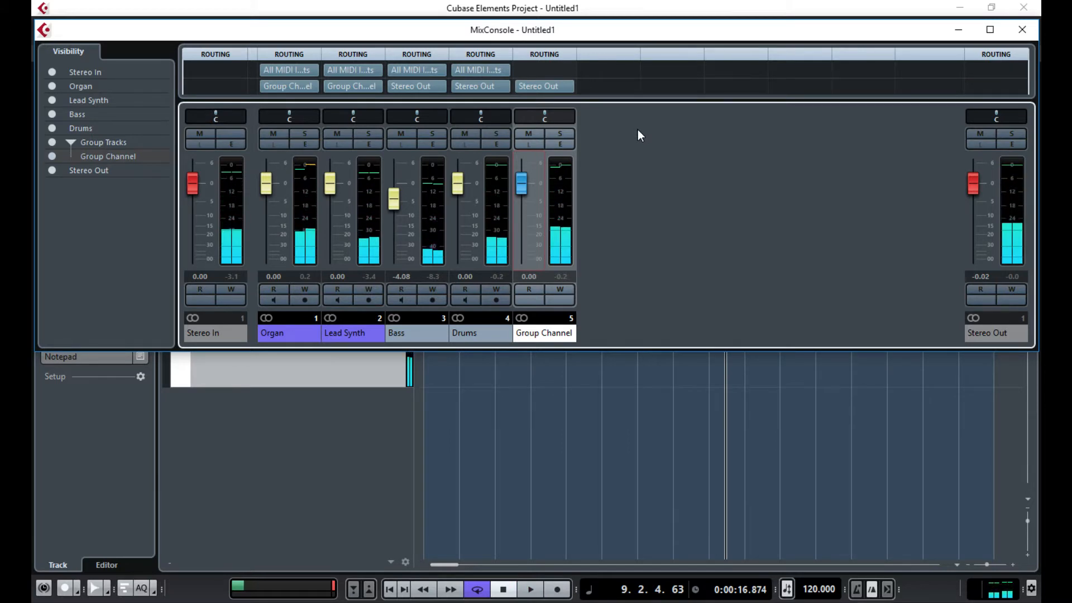
Close the MixConsole, enable automation reading on Group Channel, and draw a volume fade-in from -oo at bar 1 to about -0.35 at bar 9
click(1020, 31)
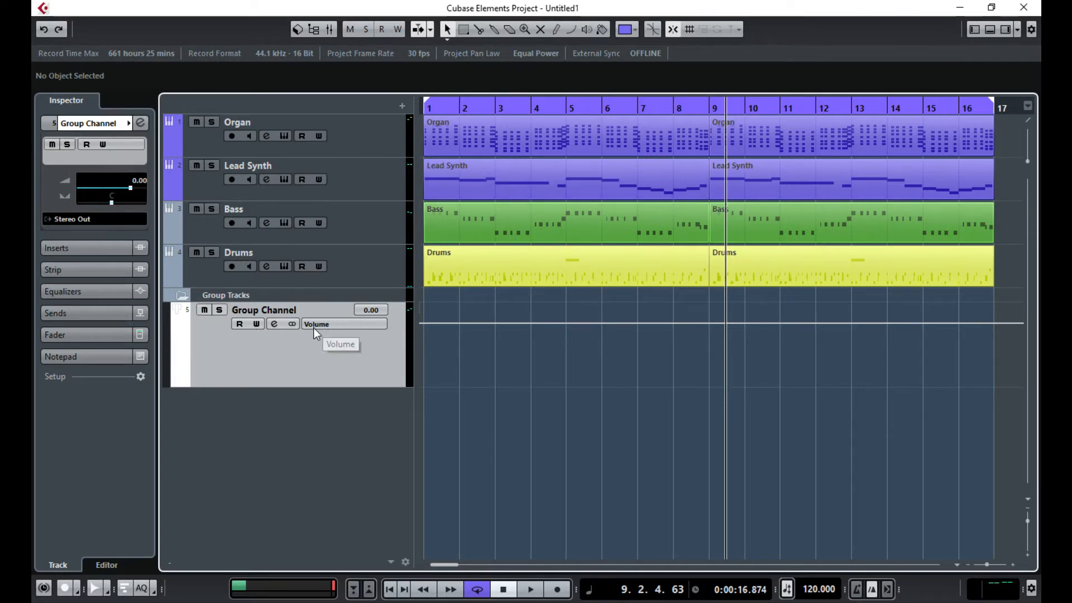
click(239, 325)
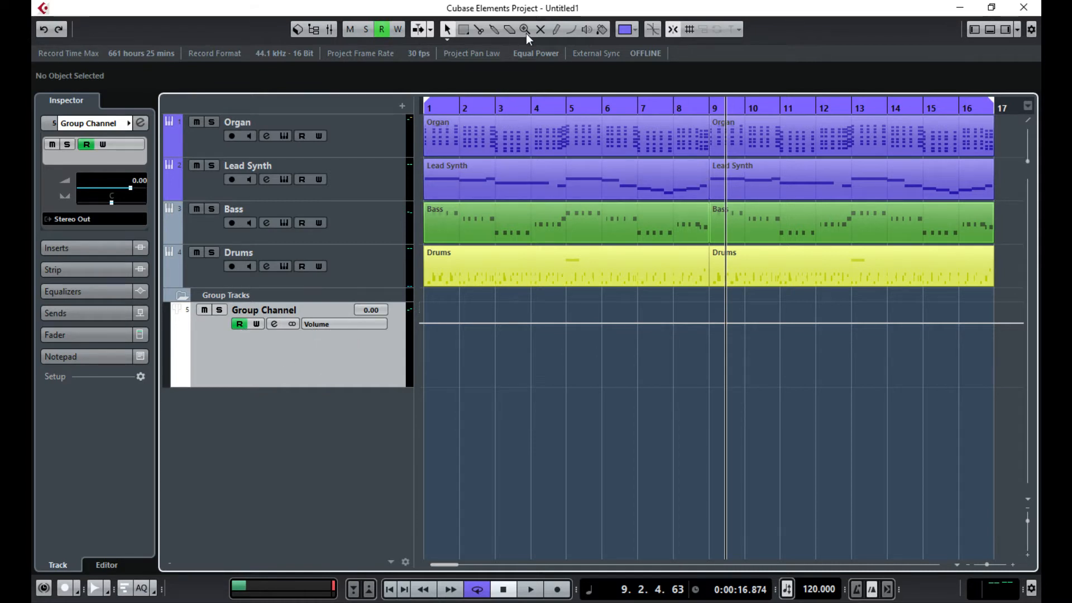
click(557, 29)
click(525, 361)
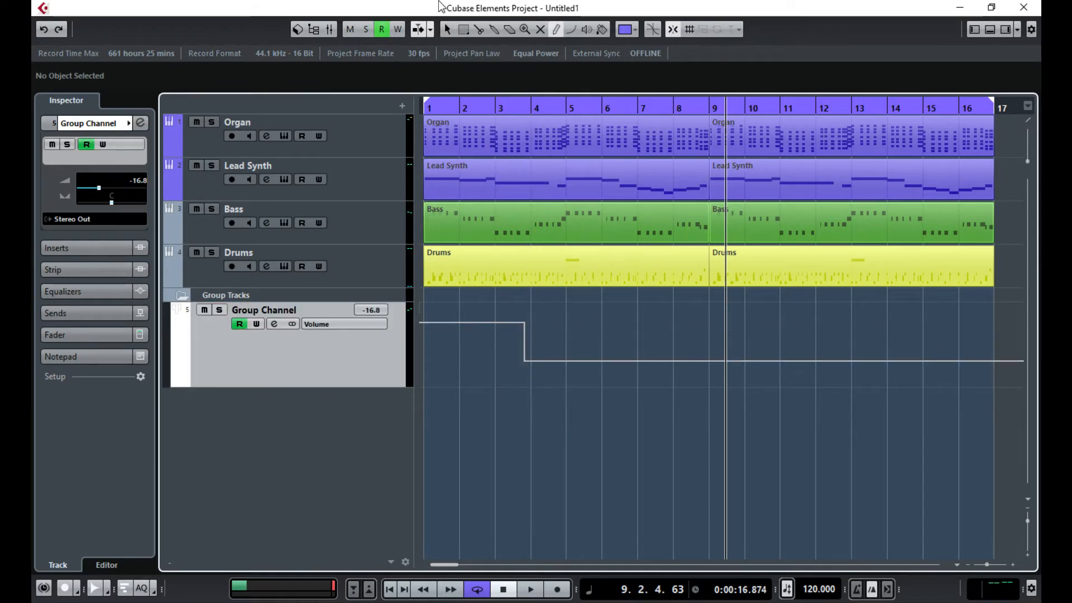
click(448, 30)
drag(523, 360, 709, 324)
drag(525, 323, 417, 389)
Play the project from bar 1 to audition the group's volume fade-in, and stop past bar 9
drag(438, 105, 395, 115)
key(space)
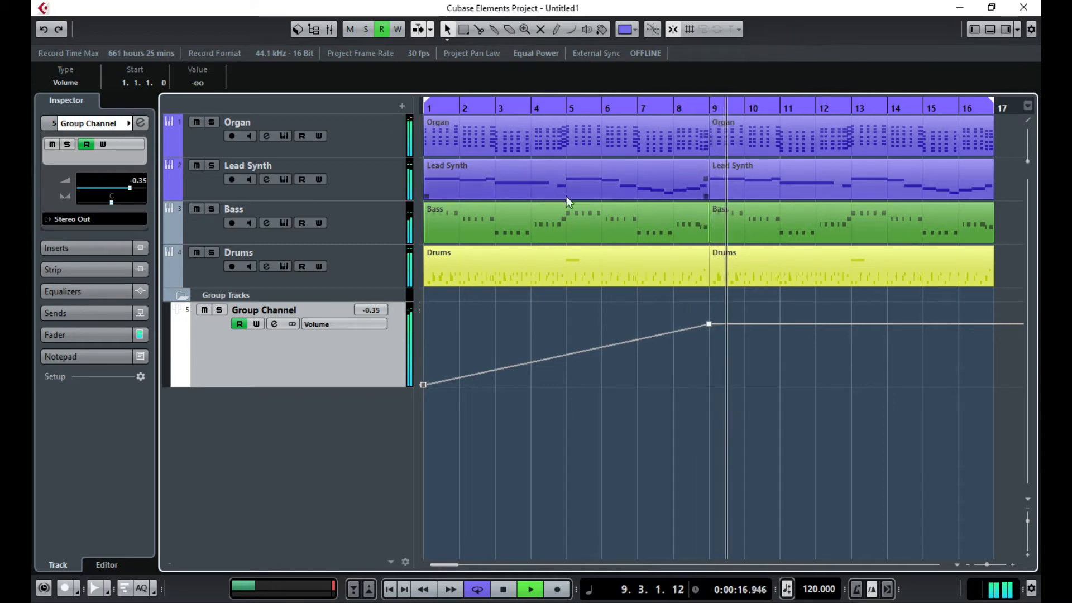
key(space)
Solo Group Channel in the MixConsole and load the RoomWorks SE reverb into its first insert slot
key(F3)
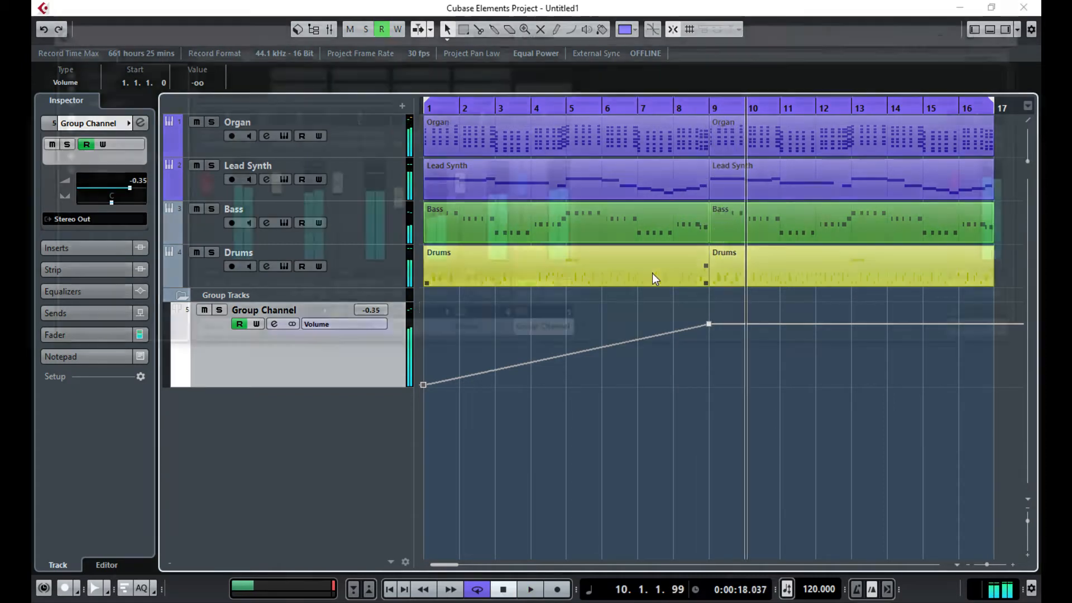
click(561, 134)
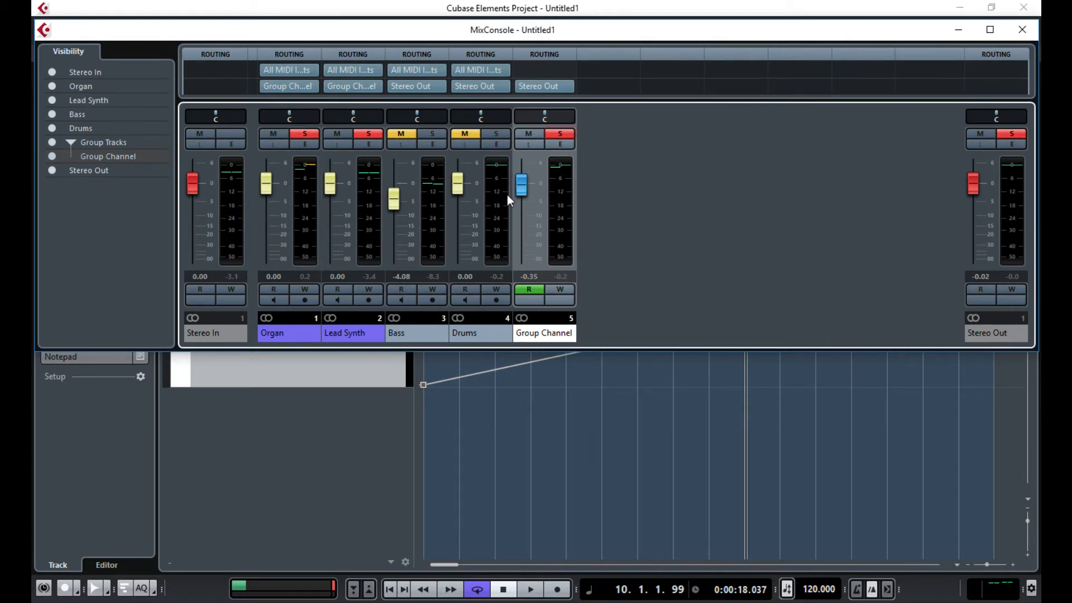
click(560, 143)
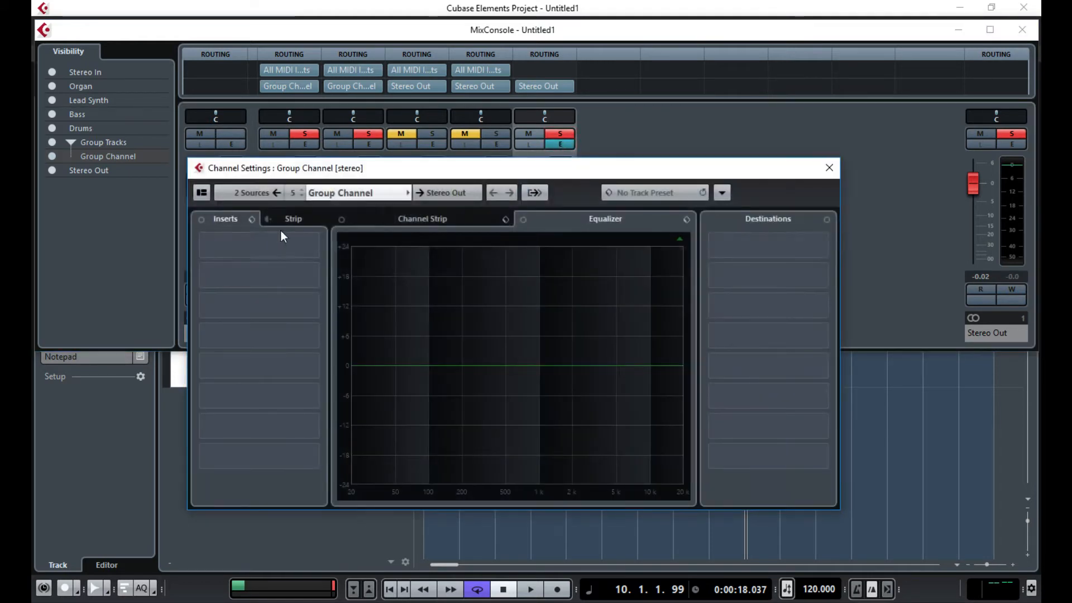
click(281, 237)
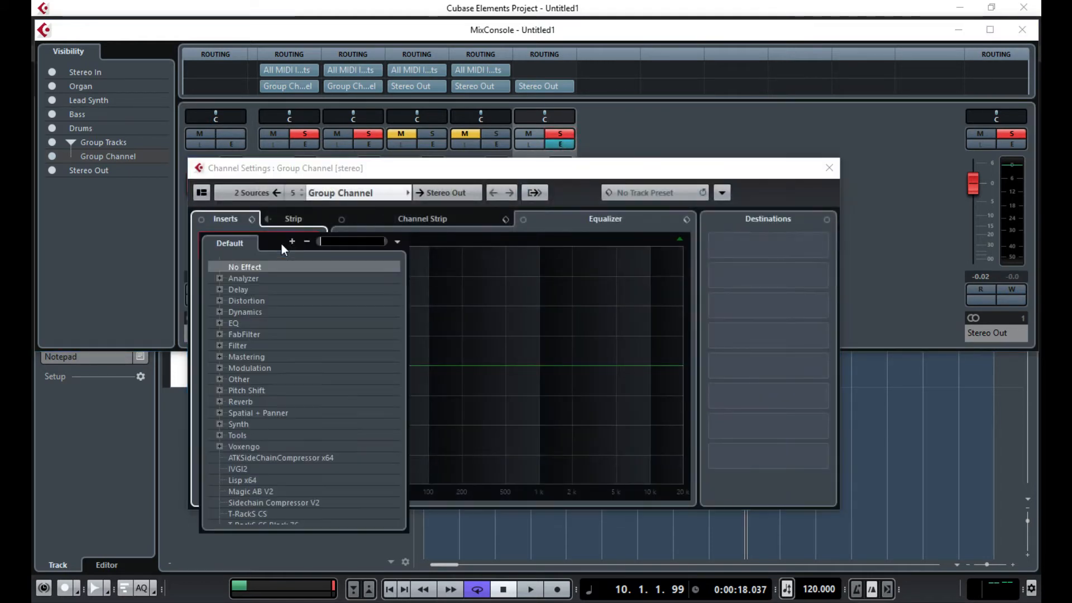
click(220, 402)
click(269, 425)
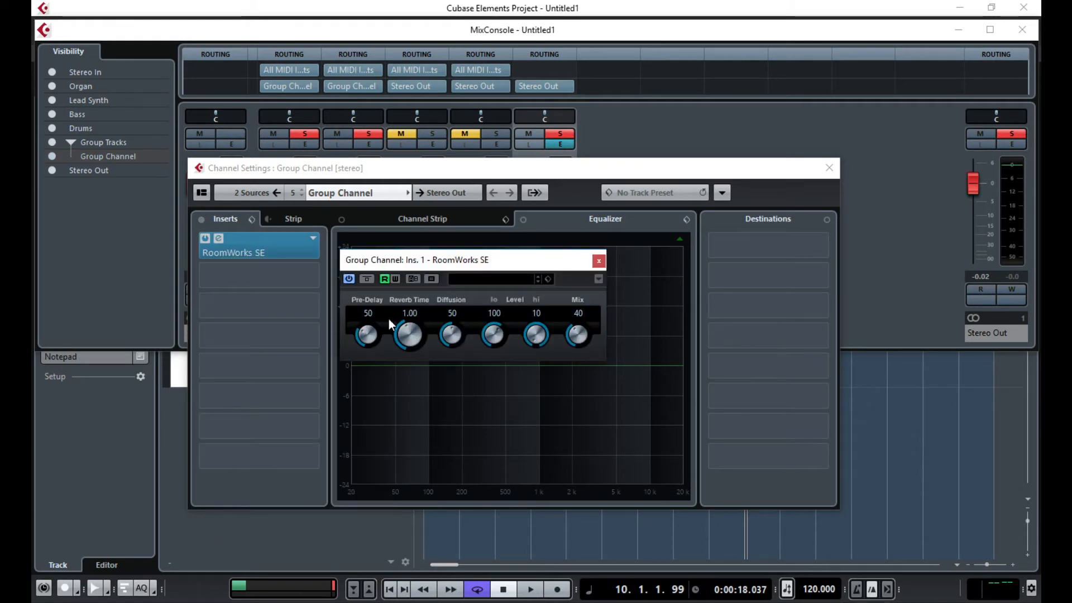
Adjust RoomWorks SE during playback to a pre-delay of 0, a reverb time of 3.57 and a mix of 31
key(space)
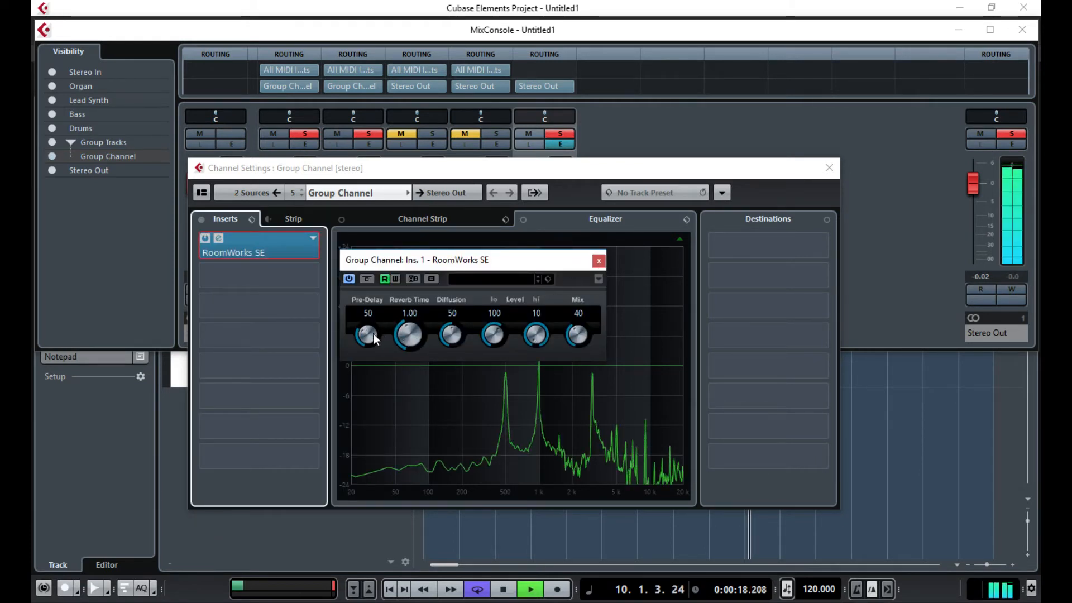
drag(366, 333, 373, 380)
drag(404, 341, 410, 311)
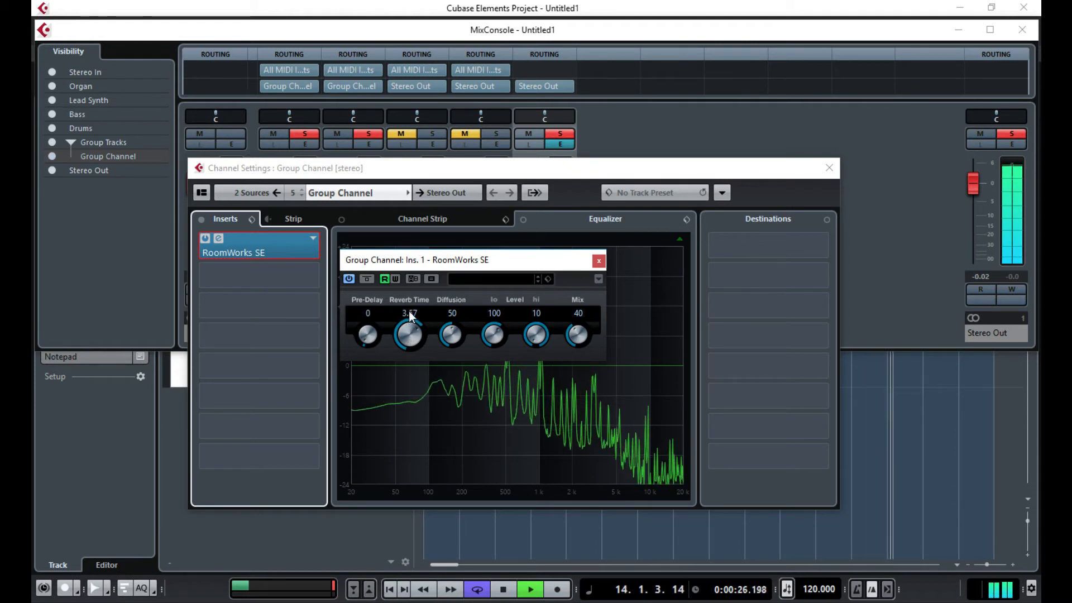
mouse_move(576, 333)
mouse_down()
mouse_move(575, 322)
mouse_move(574, 344)
mouse_up()
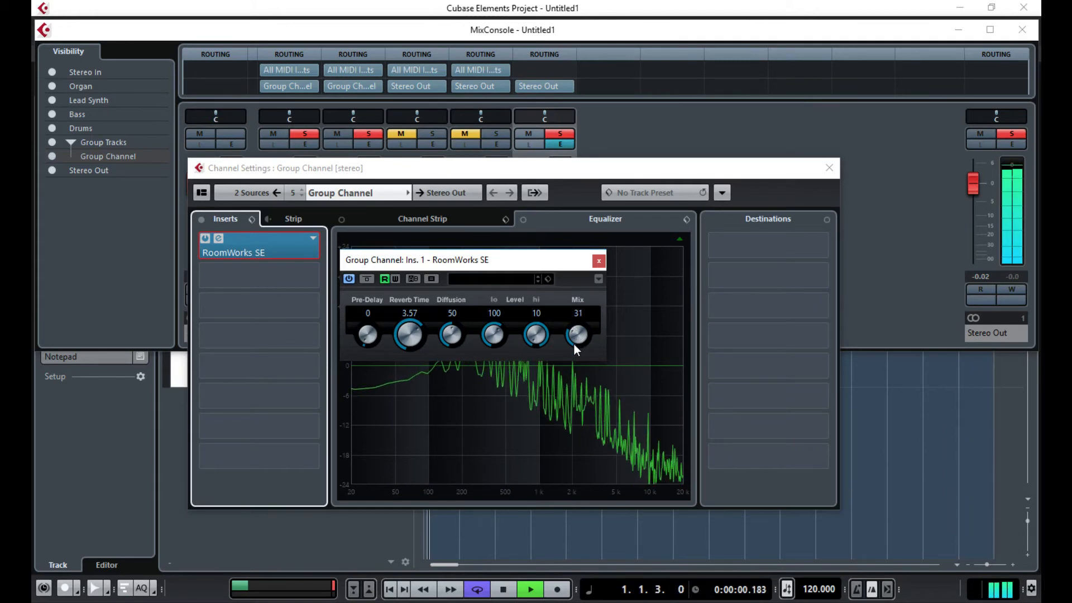
Stop playback and close the channel settings, MixConsole and RoomWorks SE windows
click(829, 167)
key(space)
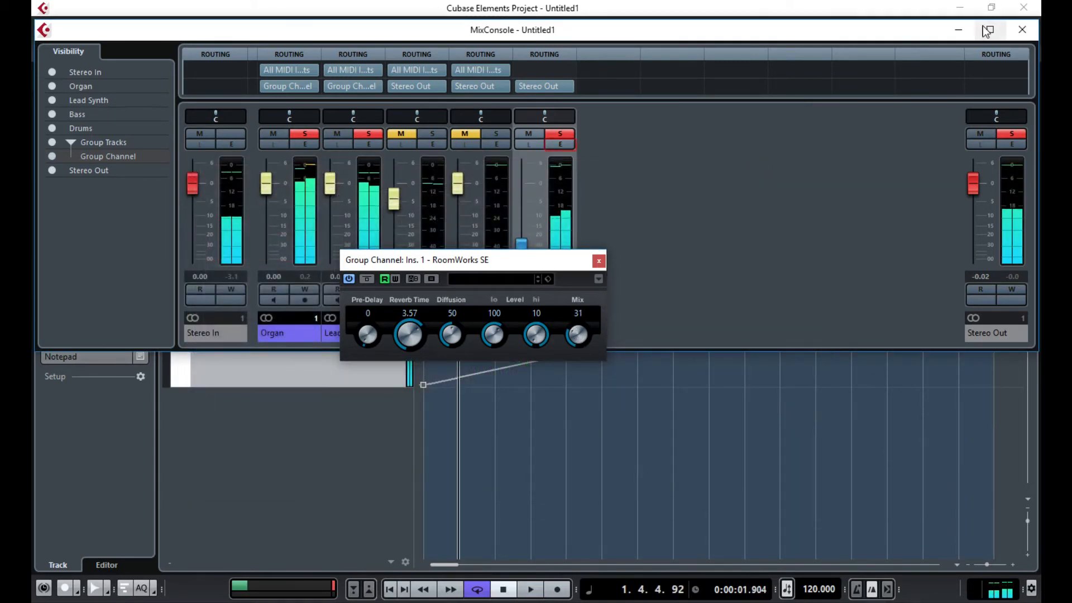
click(1021, 29)
click(600, 260)
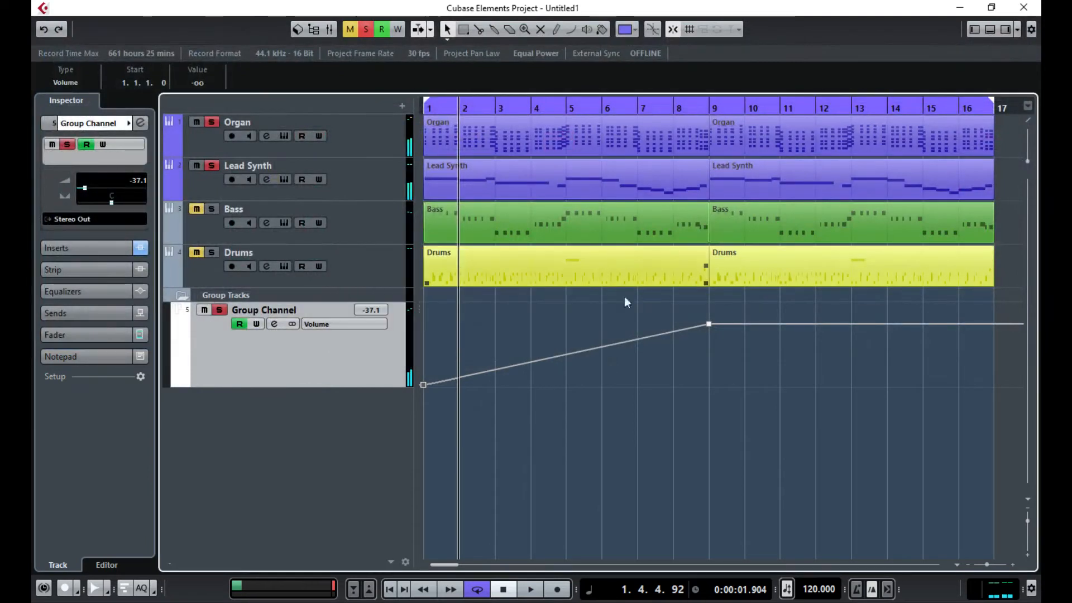
Lower Group Channel's volume automation point at bar 9 to -4.44 and clear all solo states
drag(709, 324, 709, 336)
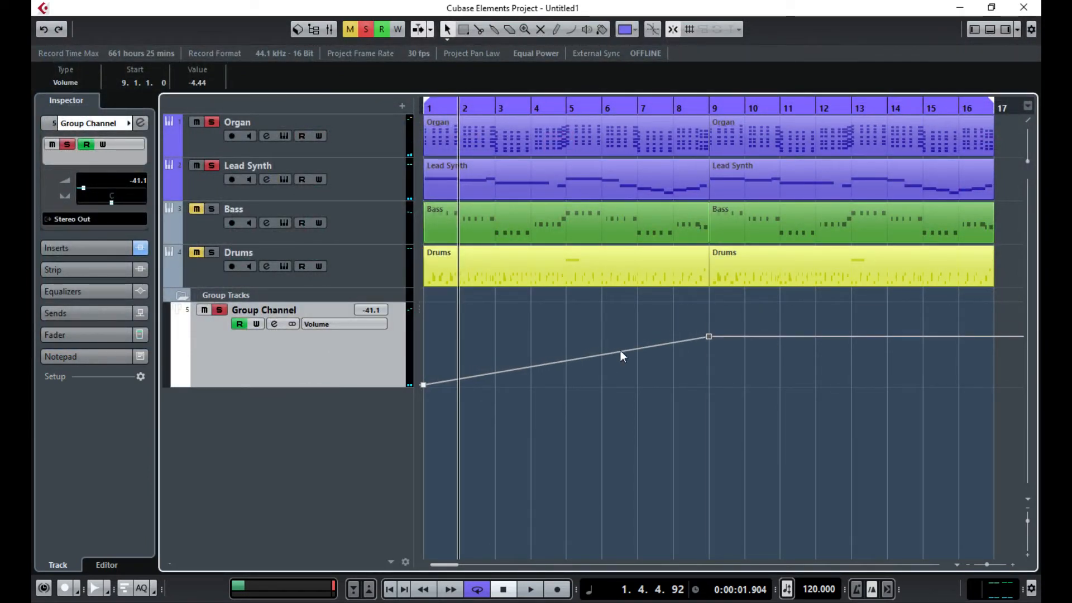
click(367, 29)
Play the project from bar 1 and inspect the Organ and Lead Synth channel settings from the MixConsole
click(438, 108)
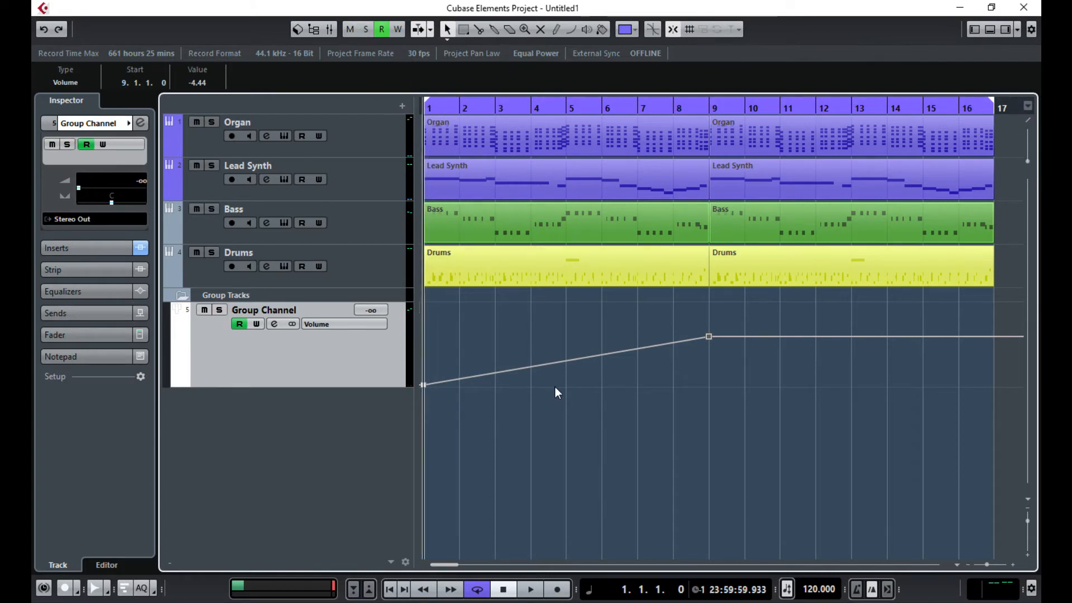
key(space)
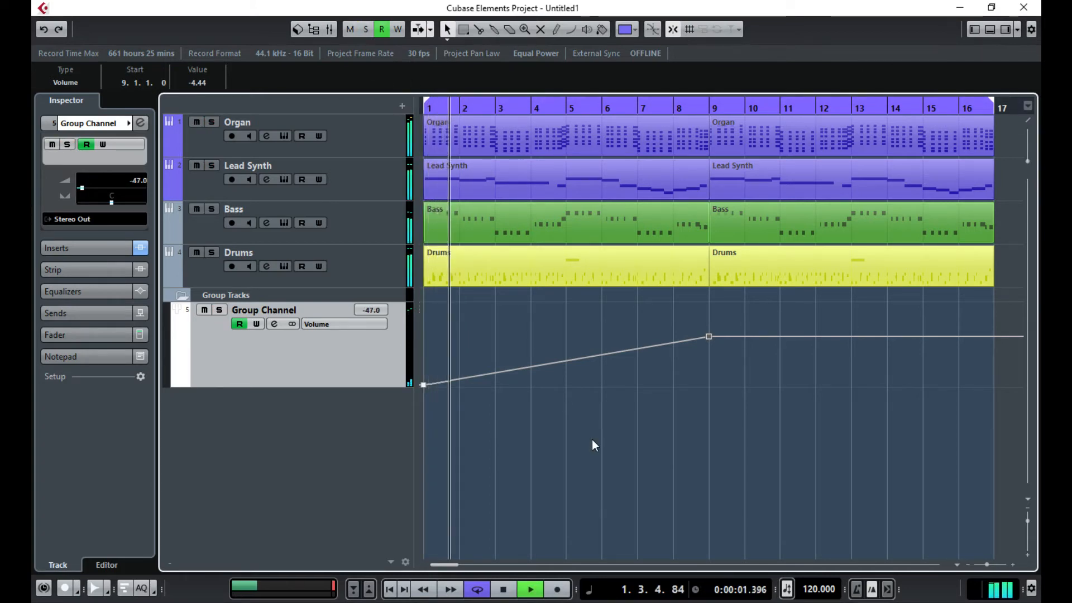
key(F3)
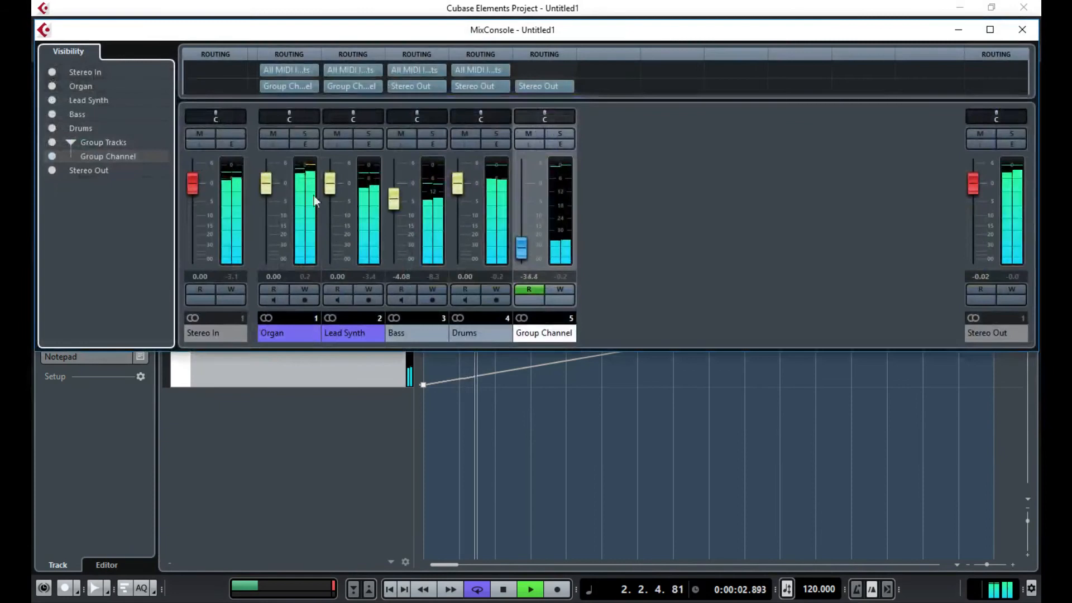
click(306, 144)
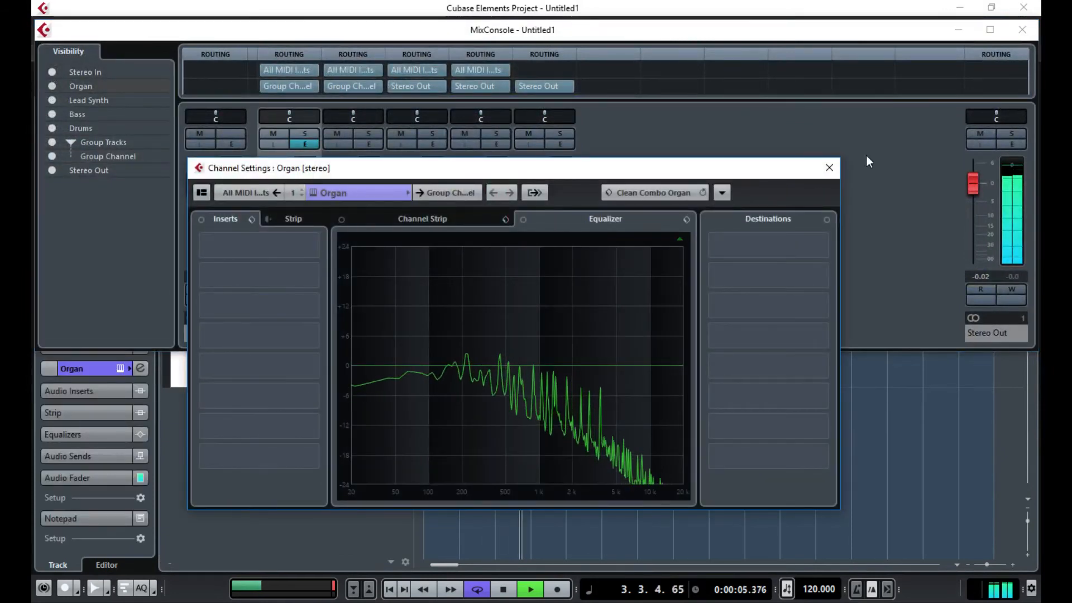
click(830, 168)
click(369, 144)
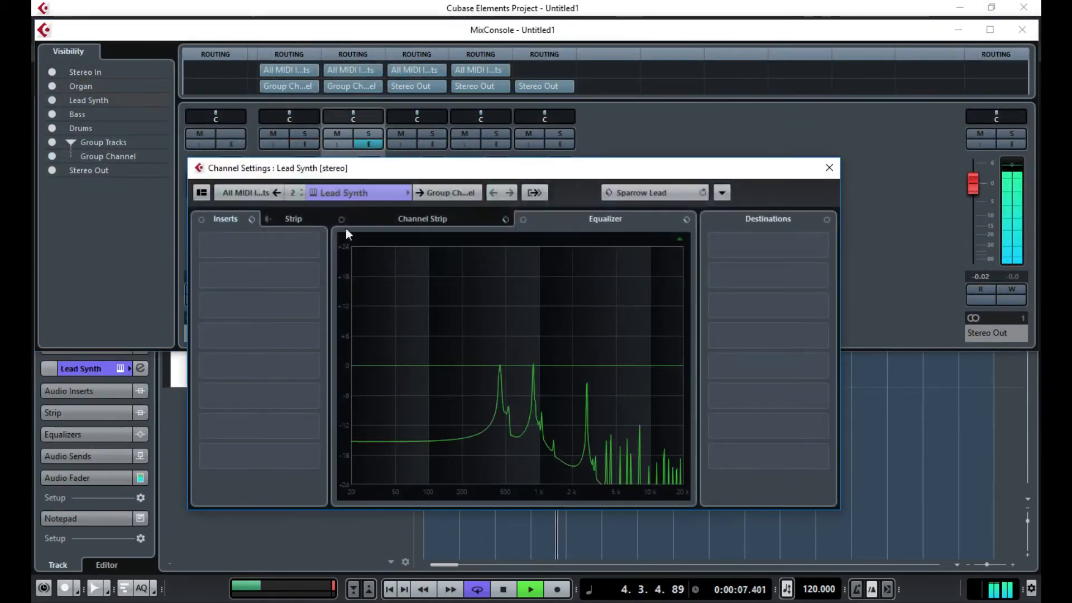
click(830, 168)
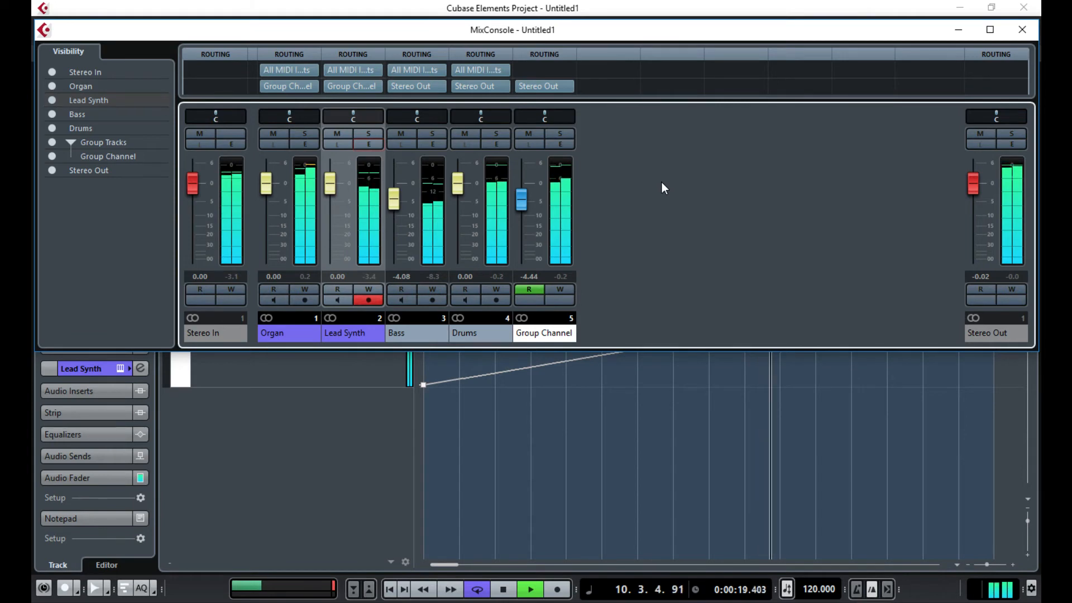
Inspect Group Channel's settings and its RoomWorks SE insert during playback, and finish by stopping and closing the MixConsole
click(562, 144)
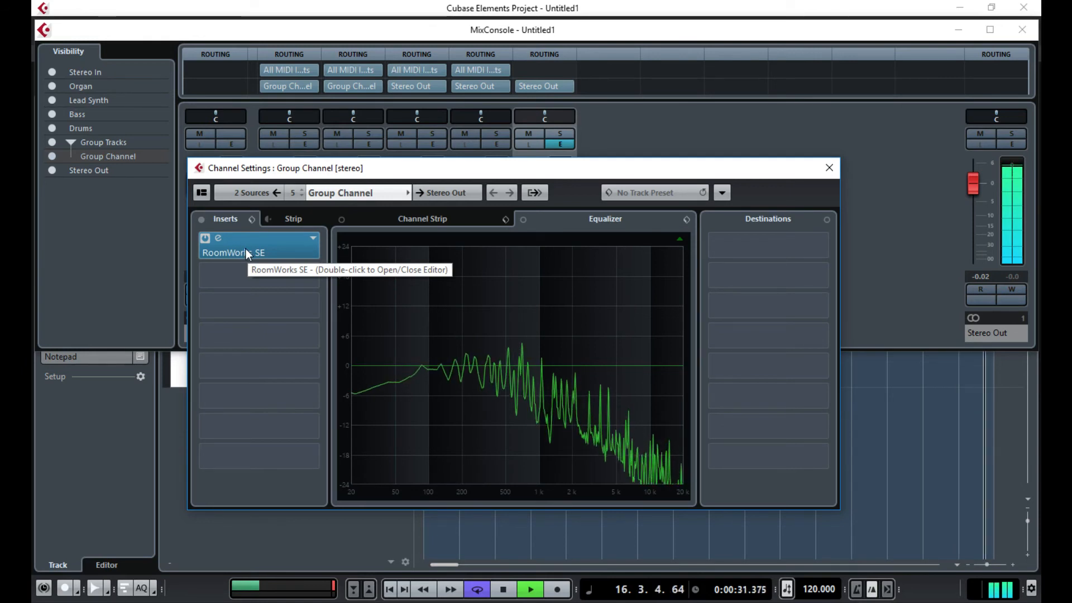
drag(451, 171, 568, 222)
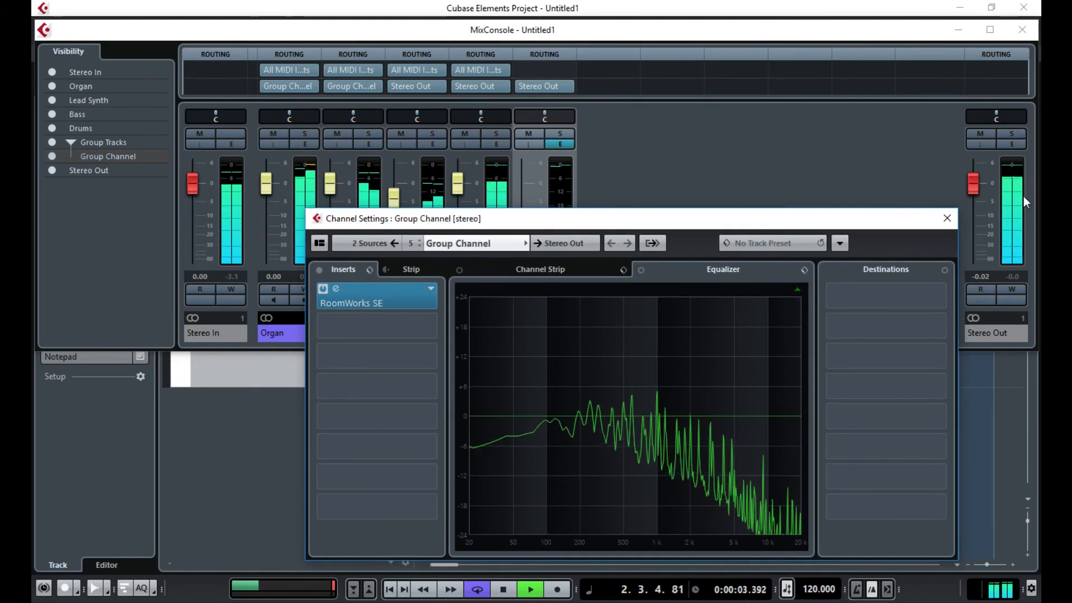
click(944, 219)
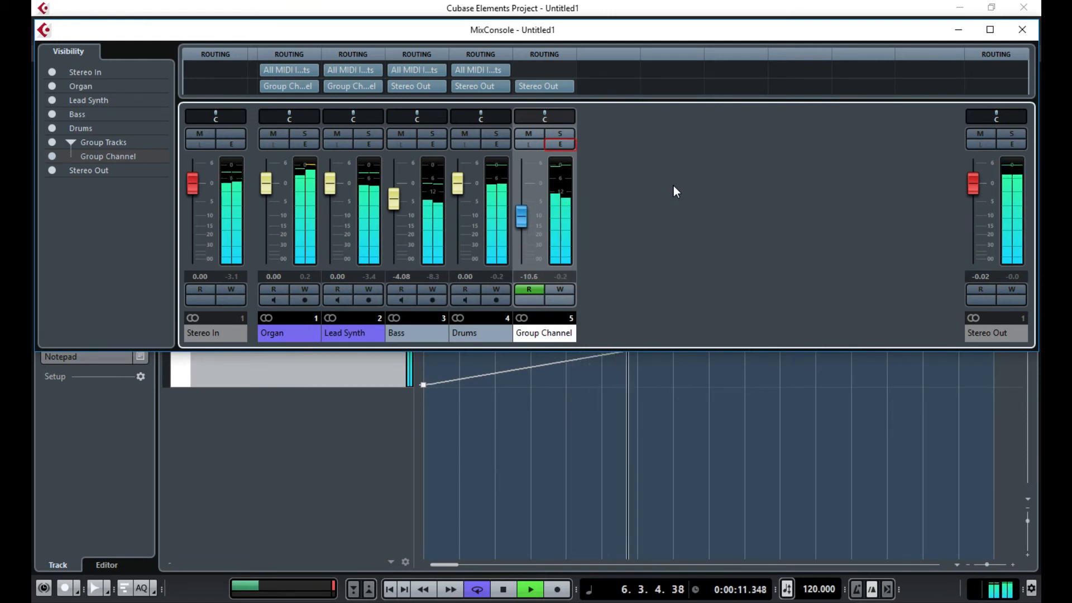
key(space)
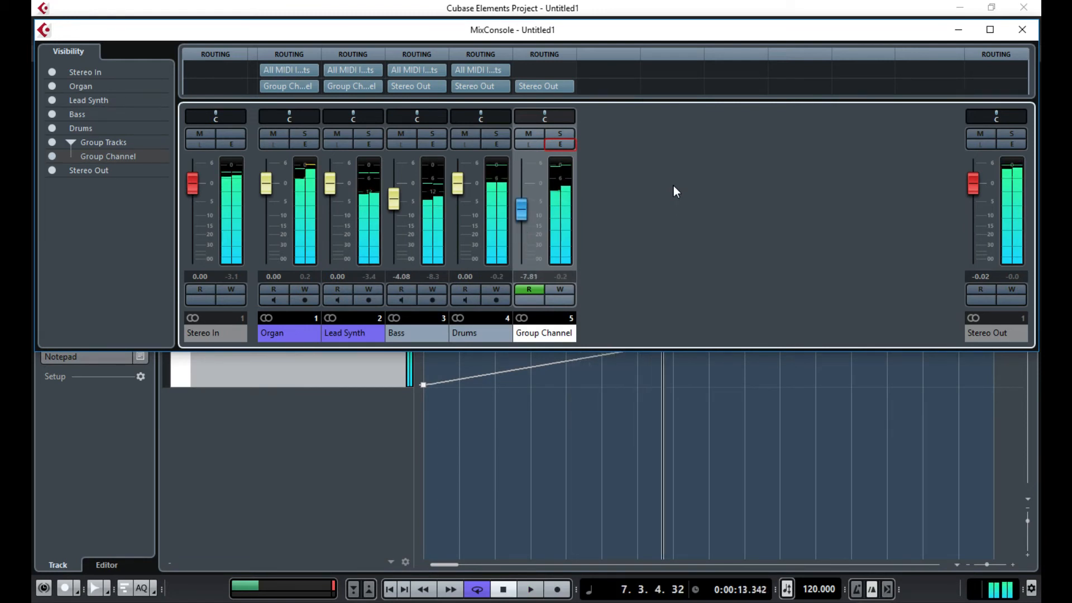
click(1022, 29)
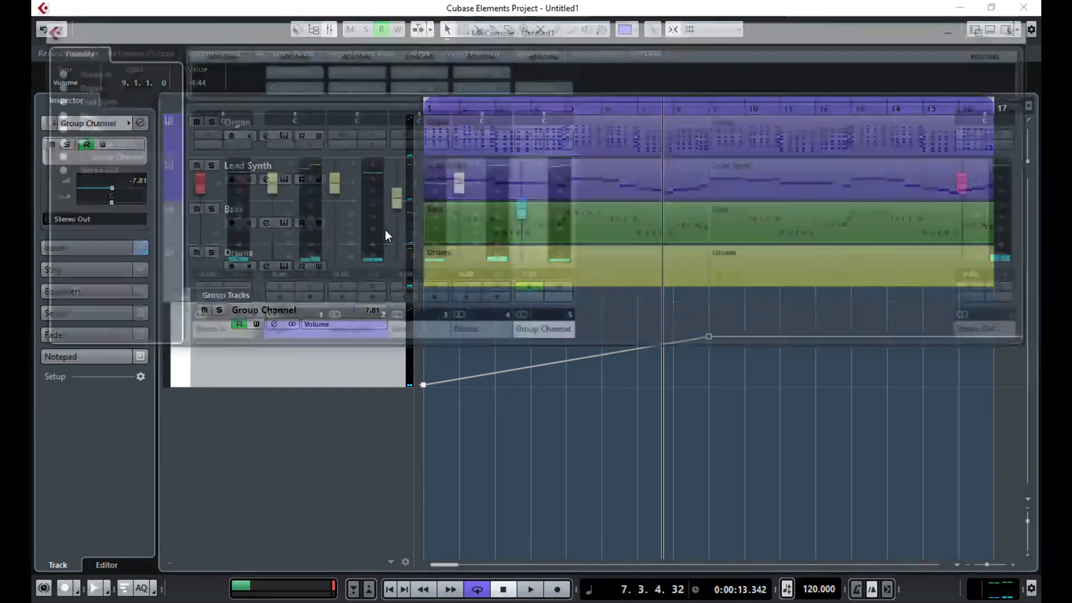
Route the Bass and Drums outputs to Group Channel in the MixConsole, and close it
key(F3)
click(420, 87)
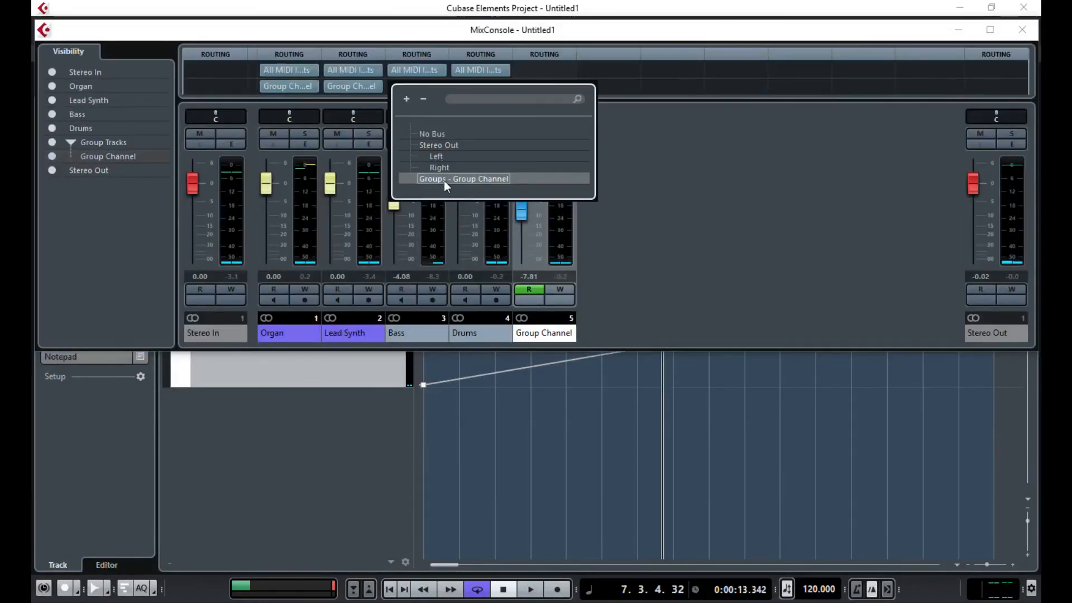
click(444, 179)
click(473, 87)
click(506, 177)
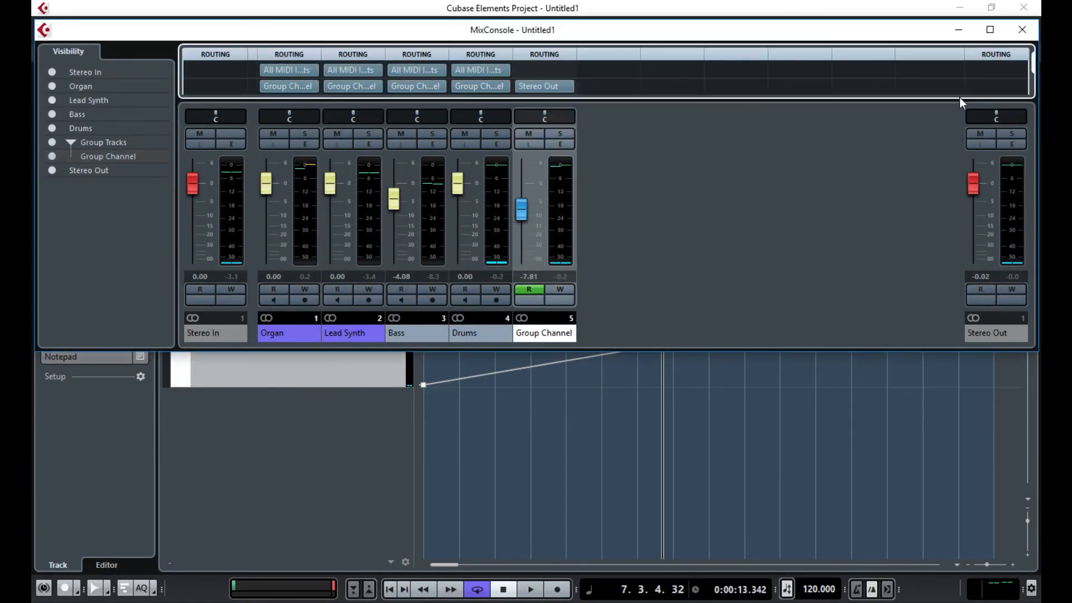
click(1025, 29)
Audition the full group from bar 2 to past bar 11, and reduce the height of the Group Channel track
click(460, 108)
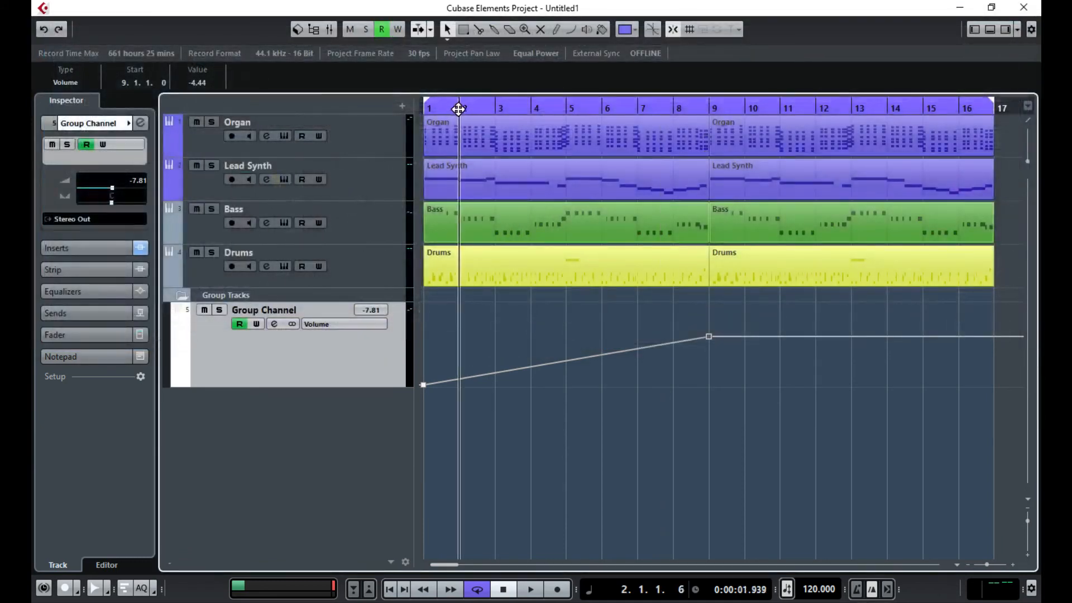
key(space)
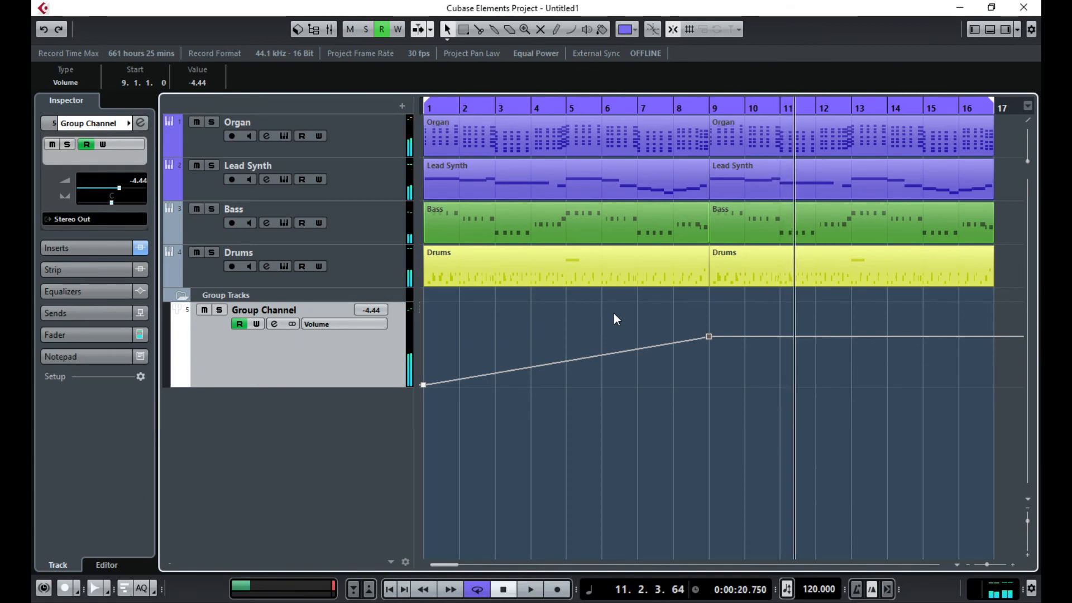
drag(319, 386, 349, 358)
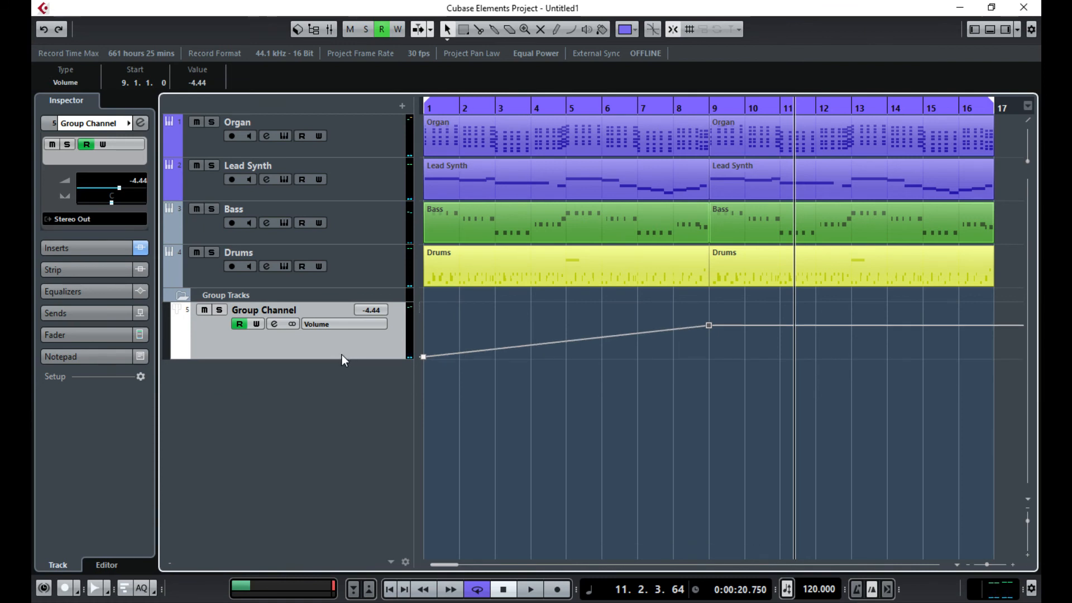